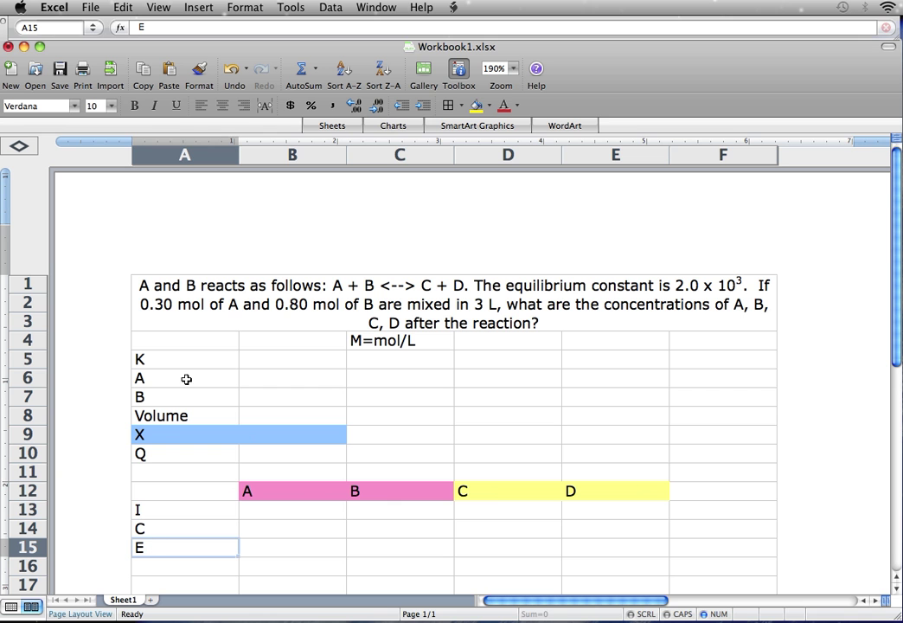
# Enter the equilibrium constant K in B5 as =2.0e3.
pyautogui.click(255, 363)
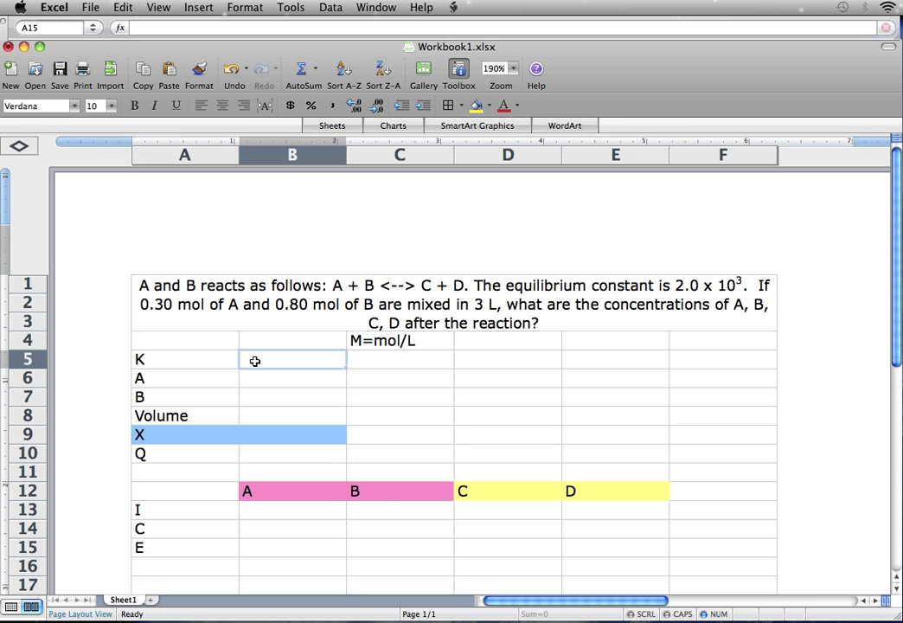
pyautogui.write('=')
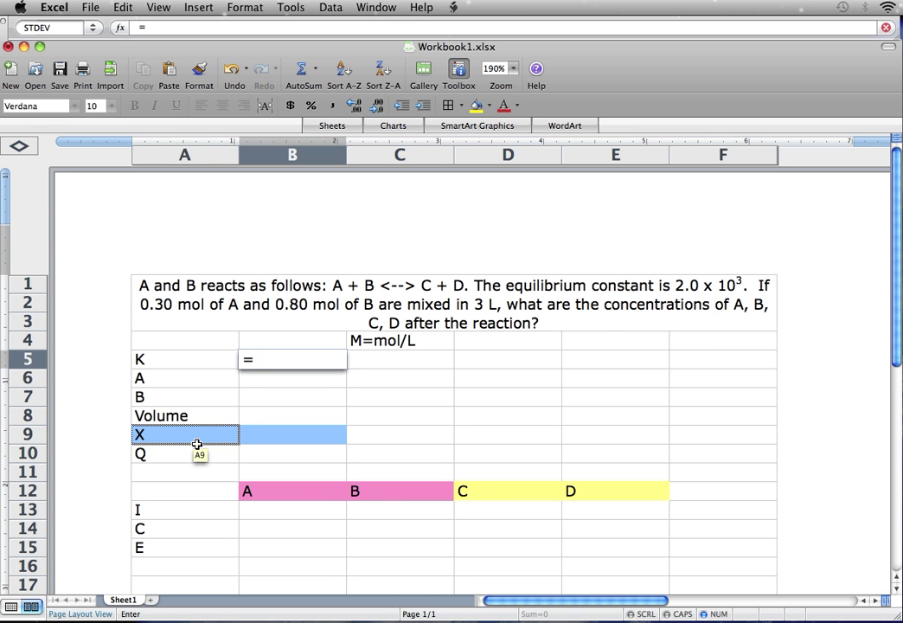
pyautogui.write('2')
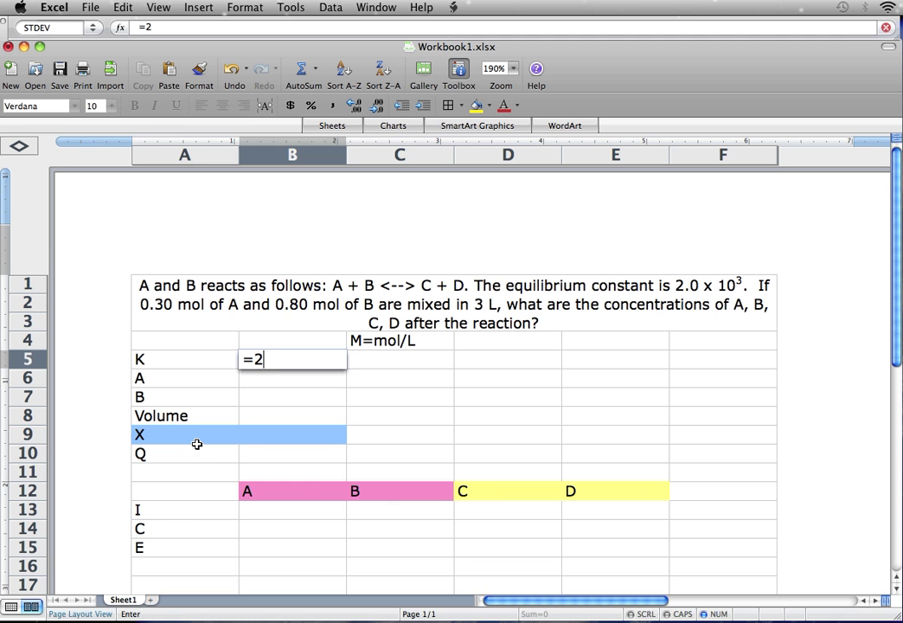
pyautogui.write('.0e3')
pyautogui.press('Return')
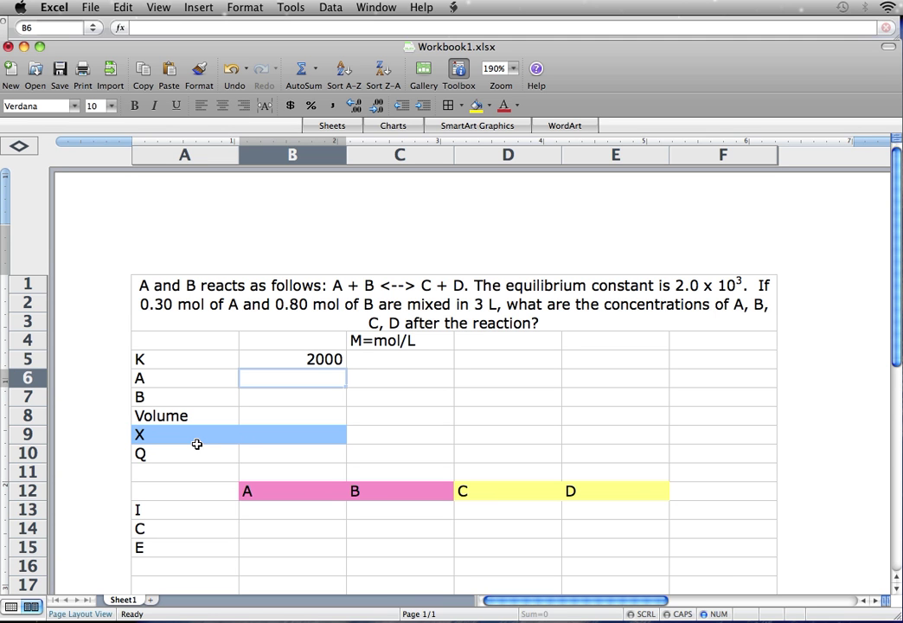
# Enter the given amounts beside their labels: .3 for A in B6, .8 for B in B7 and 3 for Volume in B8.
pyautogui.write('.3')
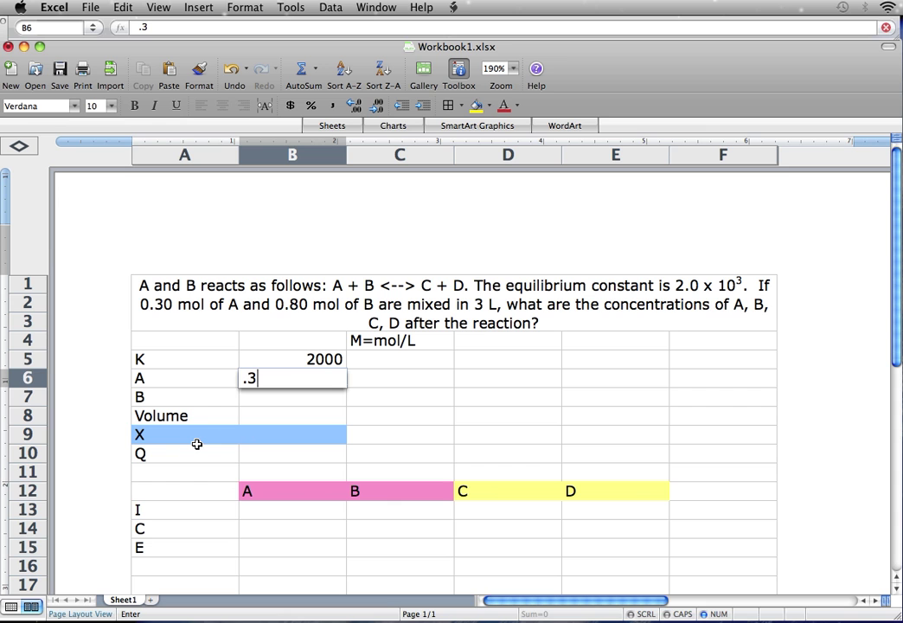
pyautogui.press('Return')
pyautogui.write('.8')
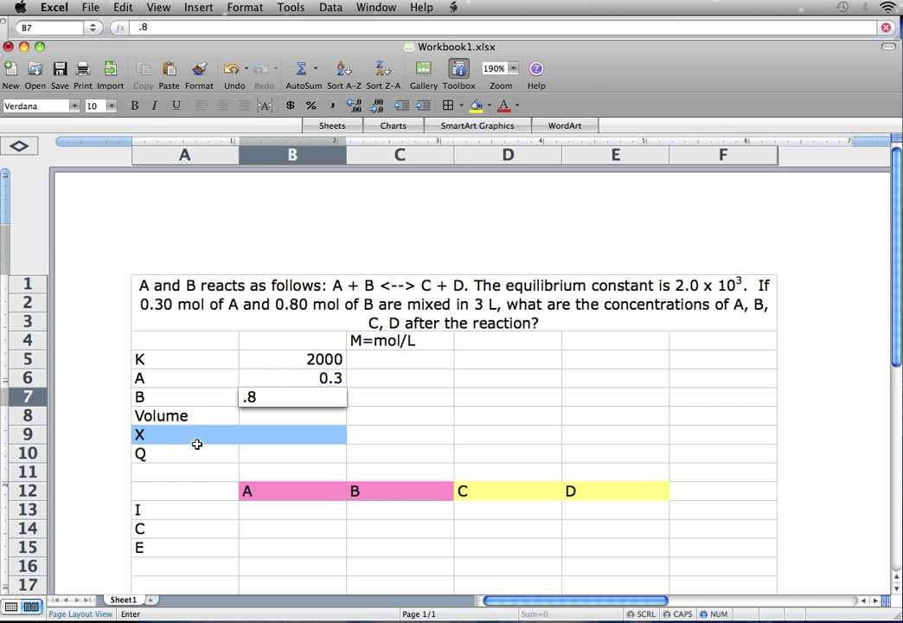
pyautogui.press('Return')
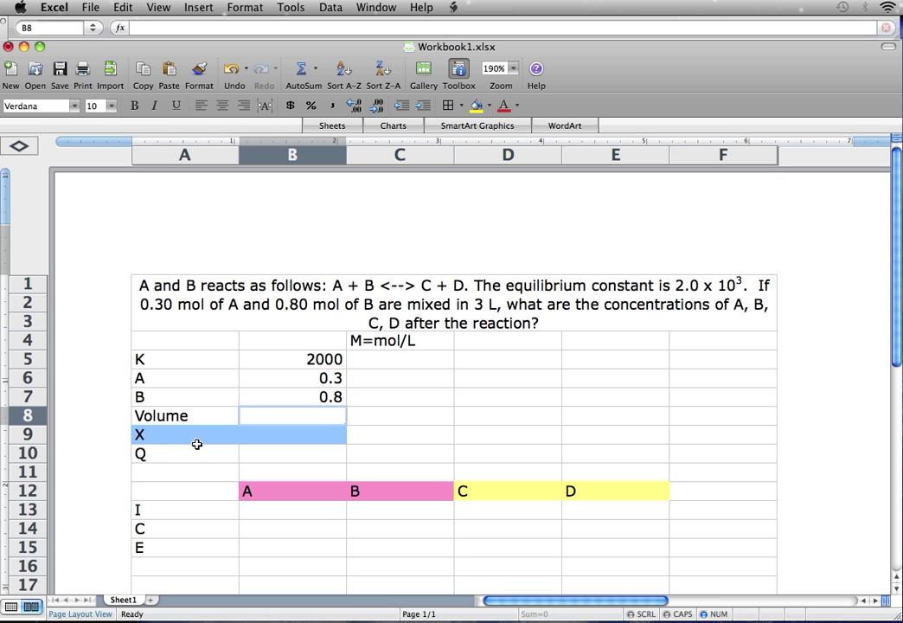
pyautogui.write('3')
pyautogui.press('Return')
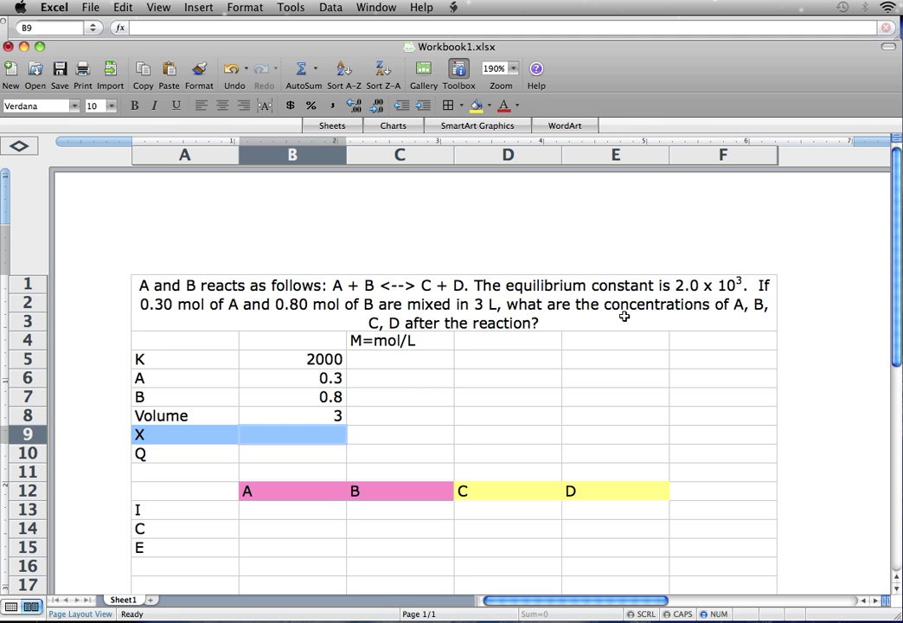
# Calculate the molarity of A in C6 by dividing its moles by the volume, =B6/B8.
pyautogui.click(366, 378)
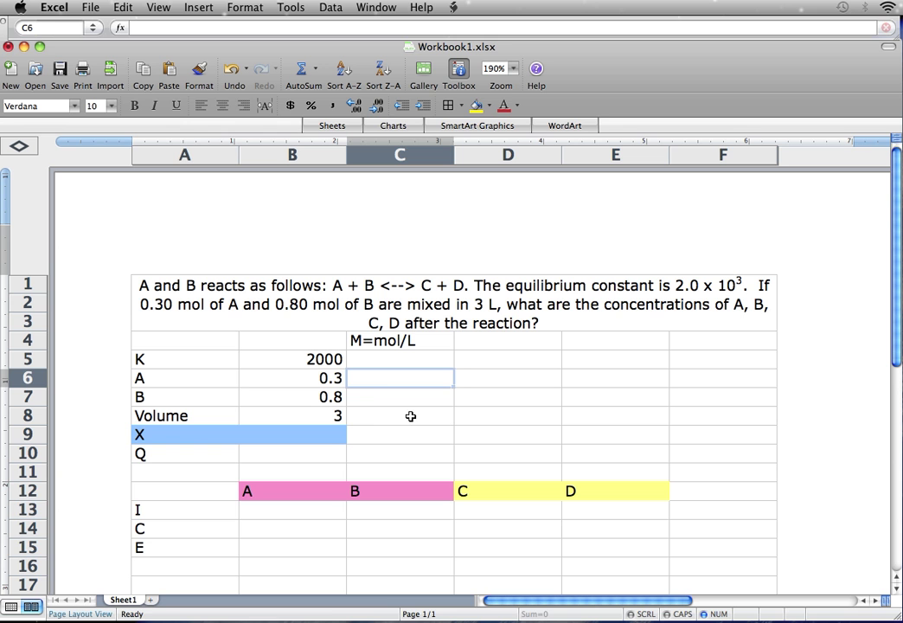
pyautogui.write('=')
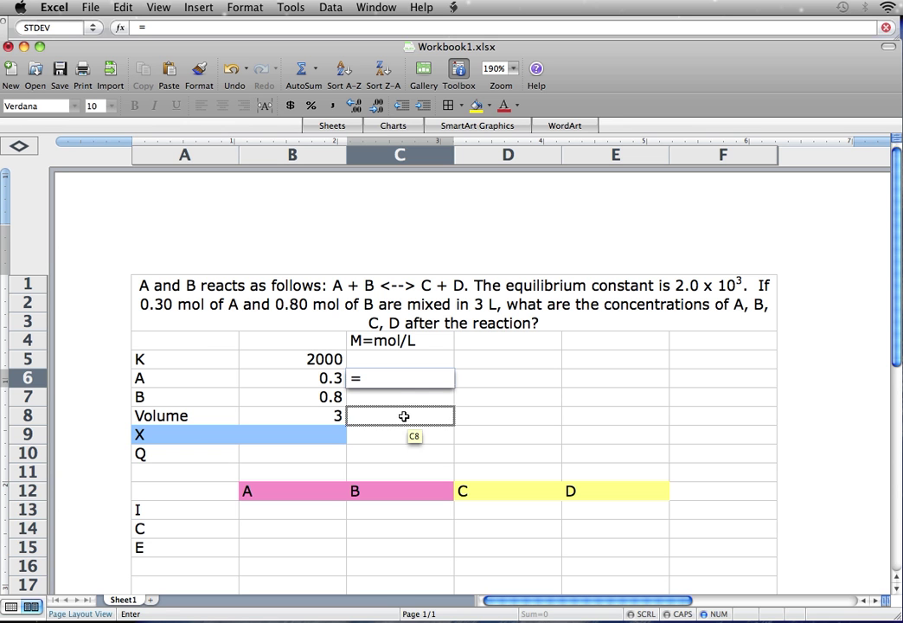
pyautogui.click(297, 382)
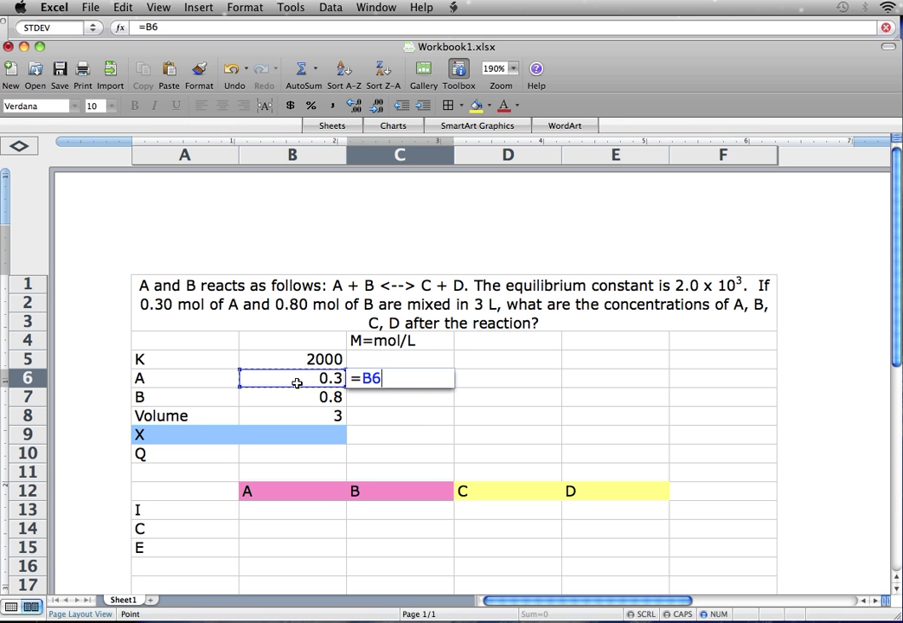
pyautogui.write('/')
pyautogui.click(300, 415)
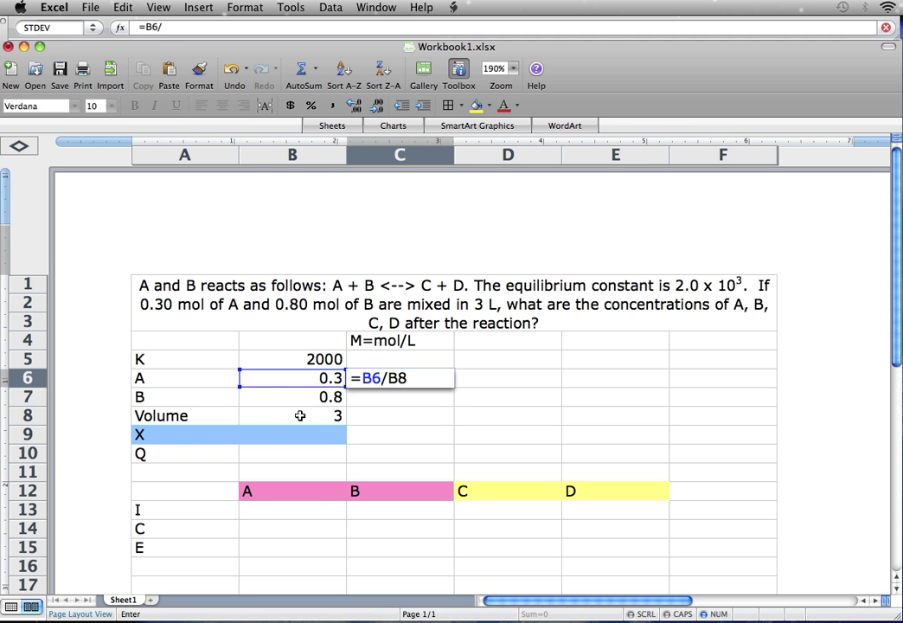
pyautogui.press('Return')
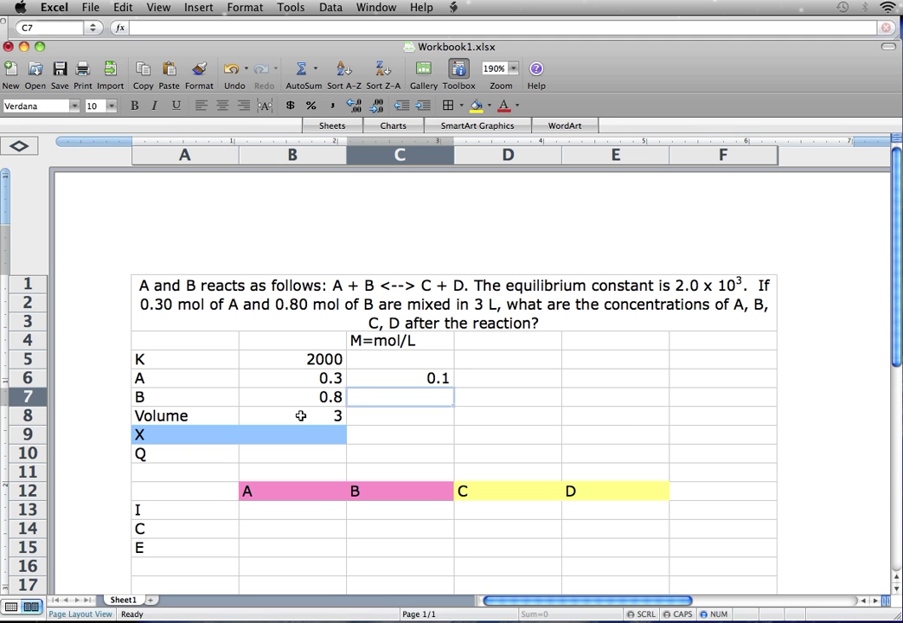
# Calculate the molarity of B in C7 by dividing its moles by the volume, =B7/B8.
pyautogui.write('=')
pyautogui.click(322, 397)
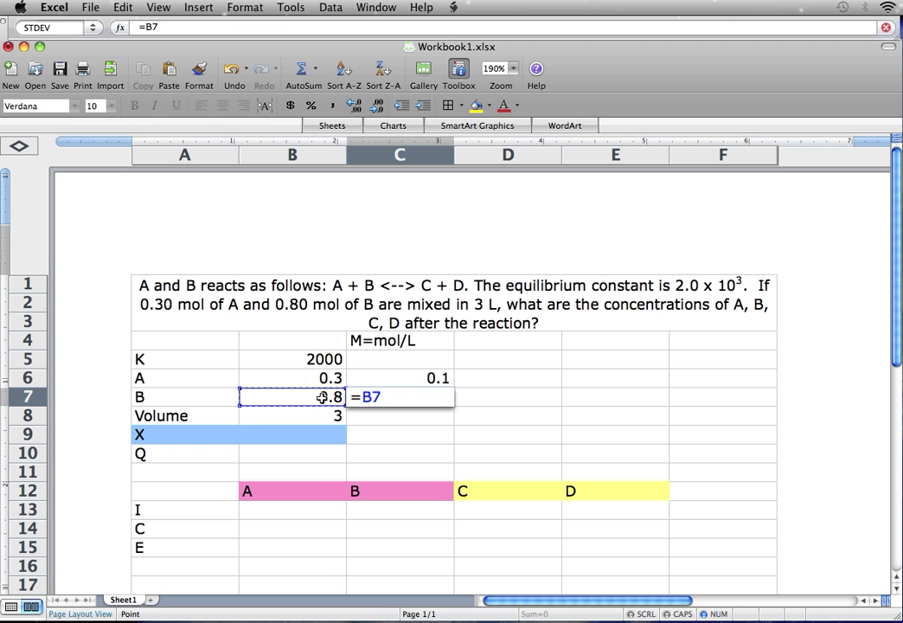
pyautogui.write('/')
pyautogui.click(324, 415)
pyautogui.press('Return')
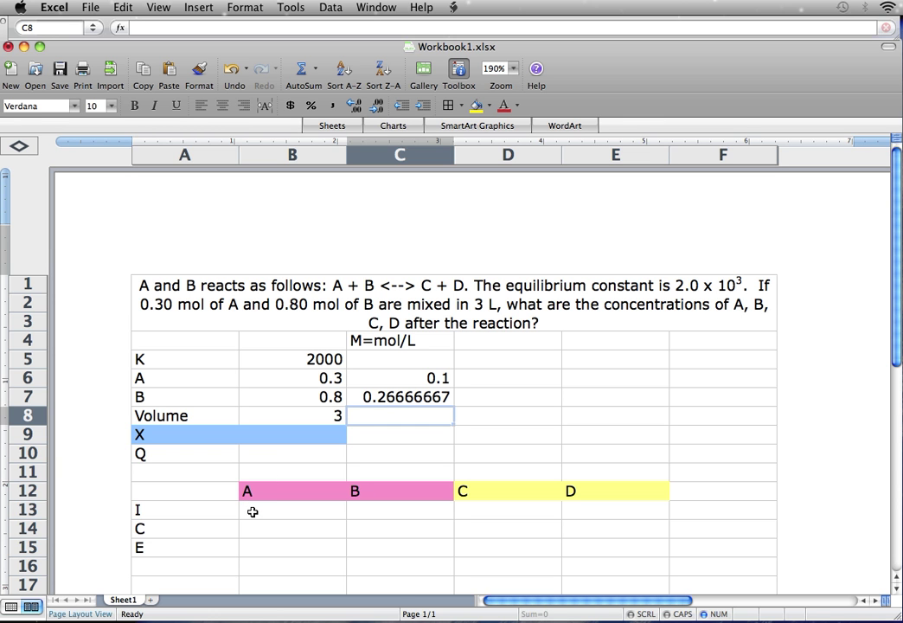
# Link the initial concentrations of A and B in the I row to their molarities, with =C6 in B13 and =C7 in C13.
pyautogui.click(293, 509)
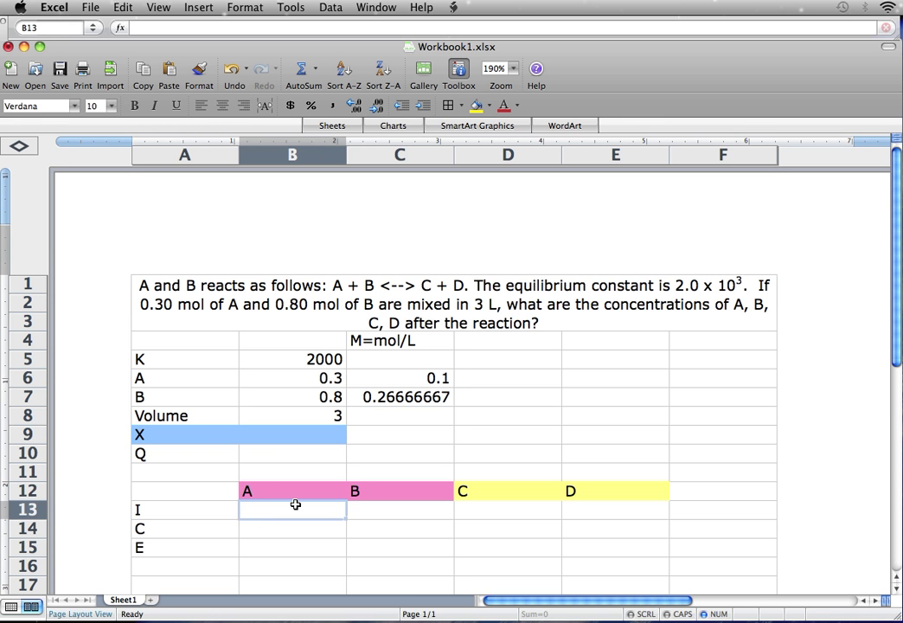
pyautogui.write('=')
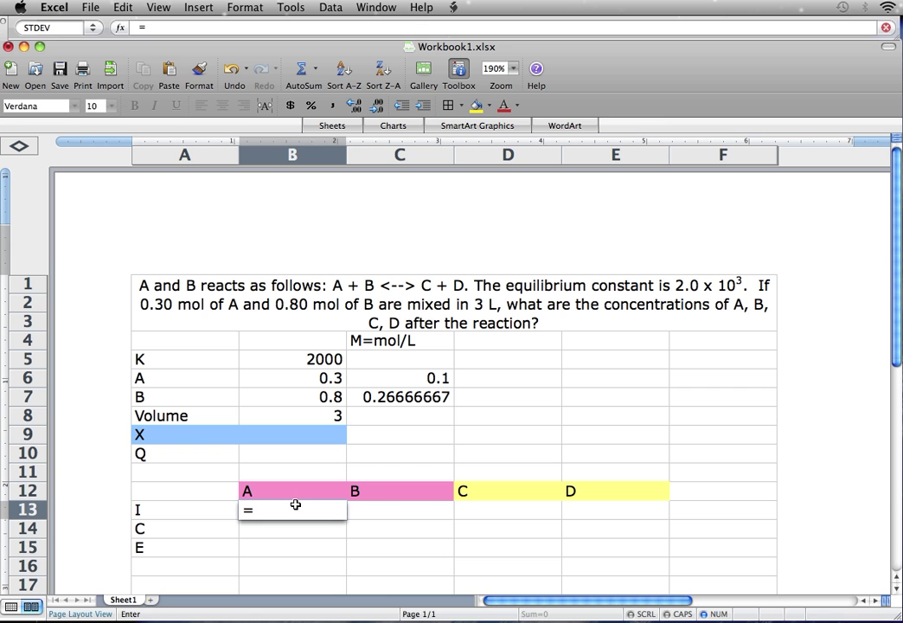
pyautogui.click(407, 385)
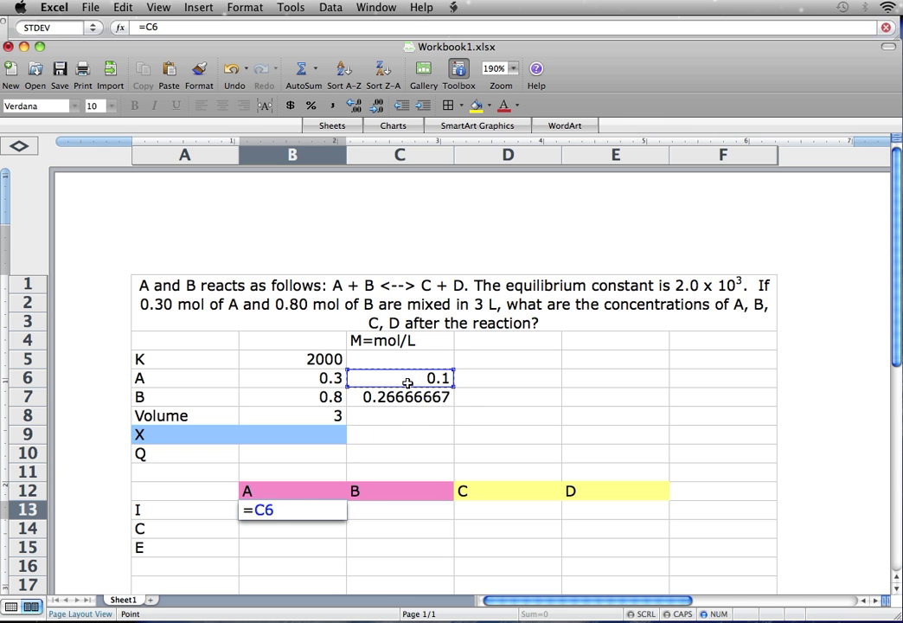
pyautogui.press('Return')
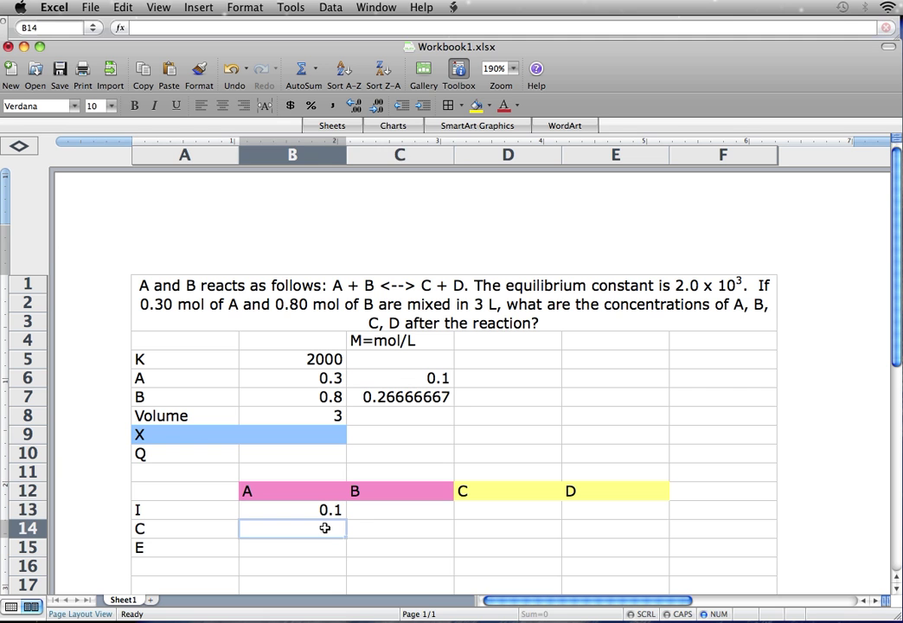
pyautogui.click(365, 510)
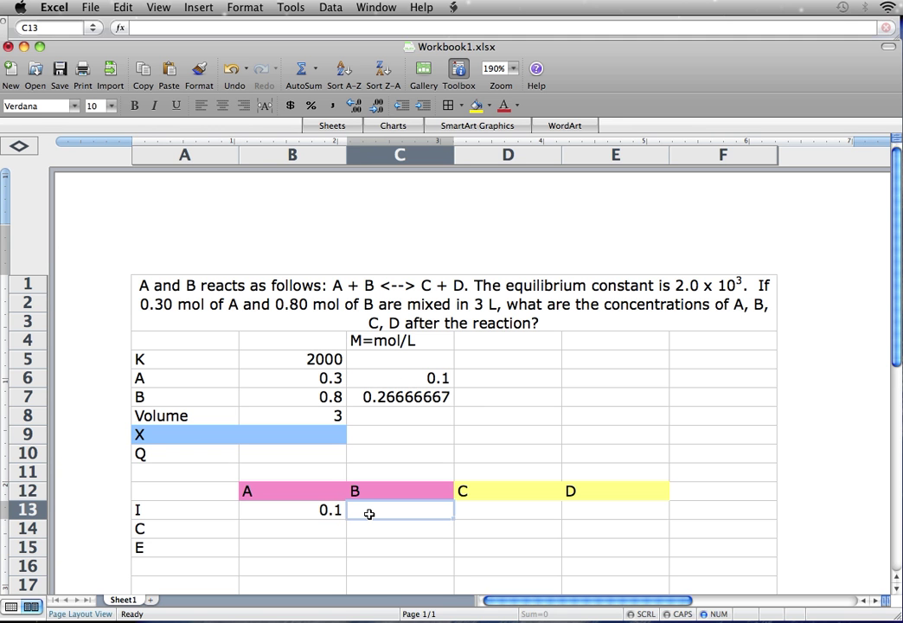
pyautogui.write('=')
pyautogui.click(404, 403)
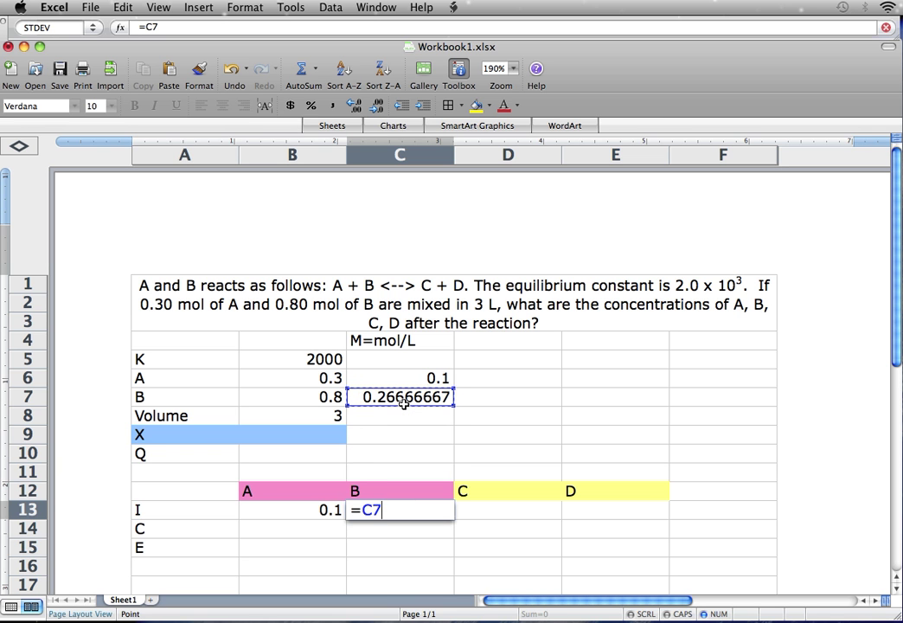
pyautogui.press('Return')
# Set the initial concentrations of products C and D to =0 in D13 and E13.
pyautogui.click(470, 511)
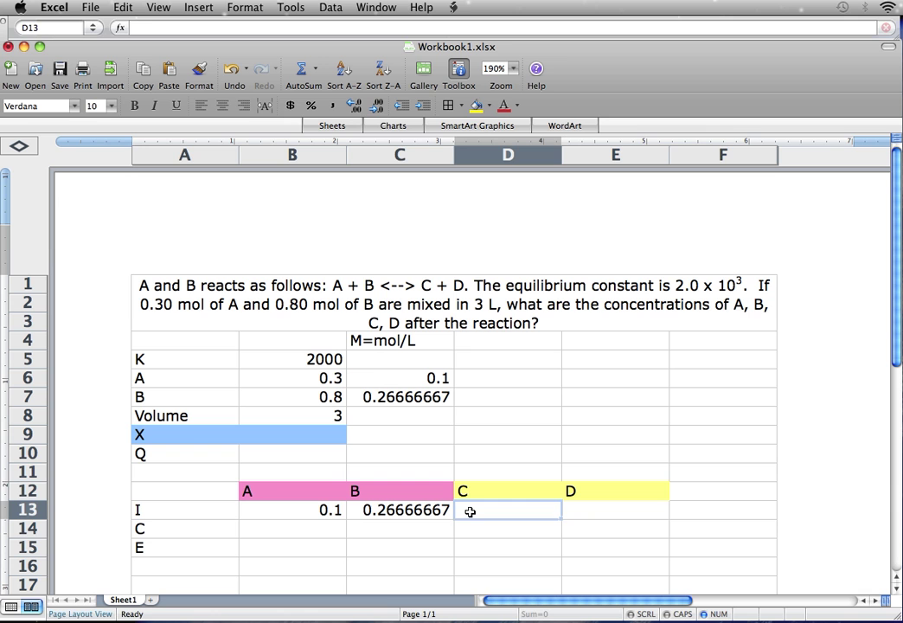
pyautogui.write('=')
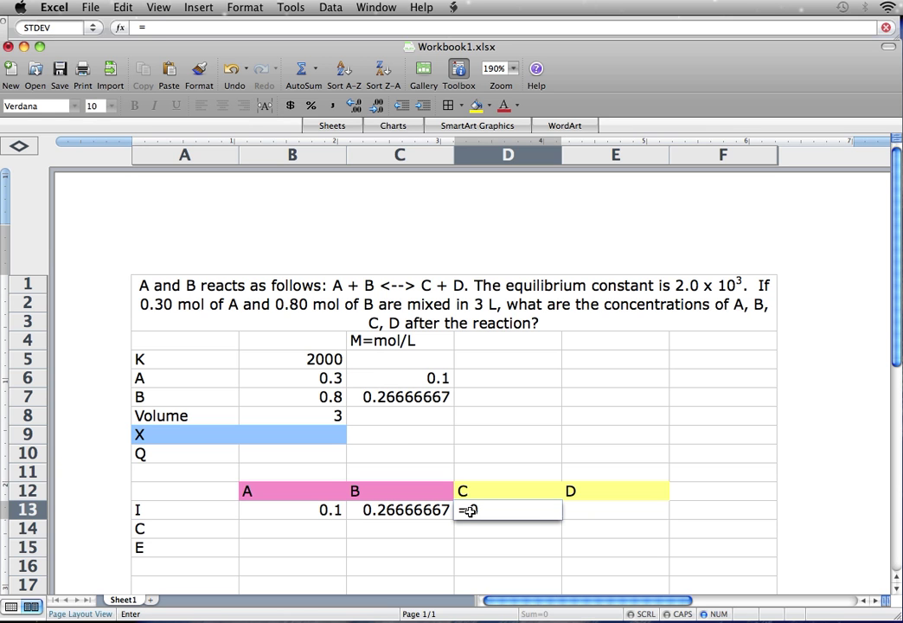
pyautogui.write('0')
pyautogui.press('Tab')
pyautogui.write('=0')
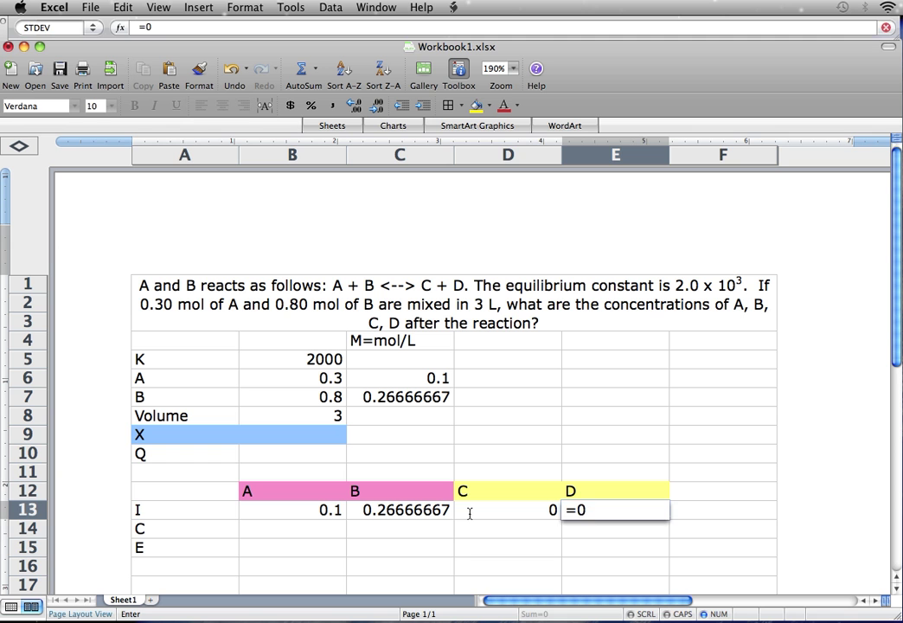
pyautogui.press('Return')
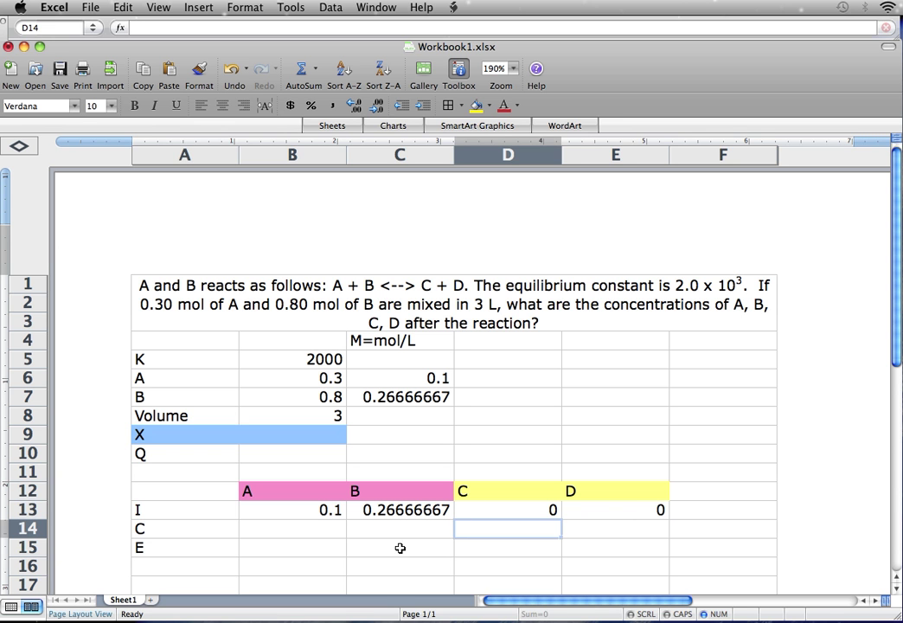
# Fill the C (change) row with text entries: -x for A and B in B14:C14, and x for C and D in D14:E14.
pyautogui.click(294, 534)
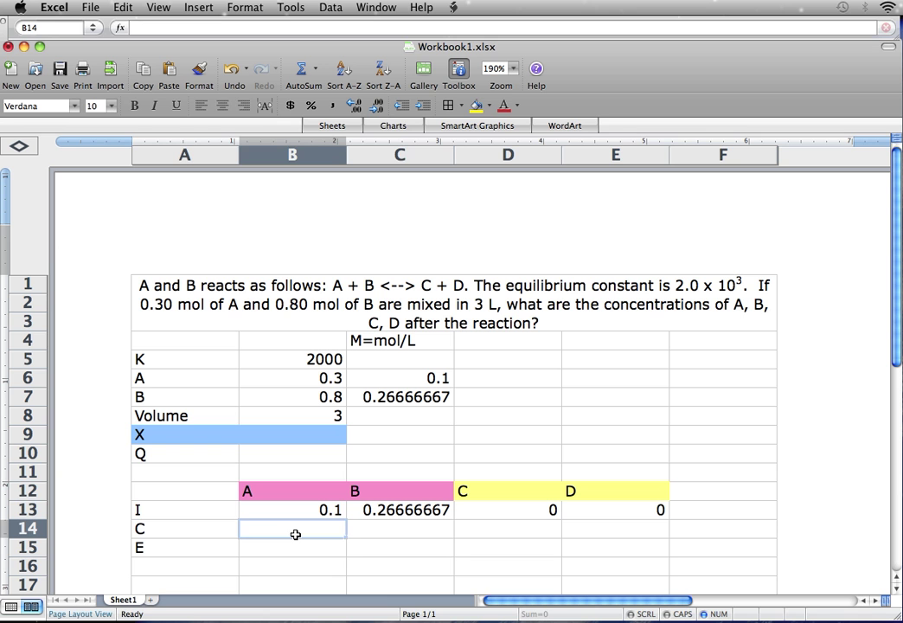
pyautogui.write("'-x")
pyautogui.press('Tab')
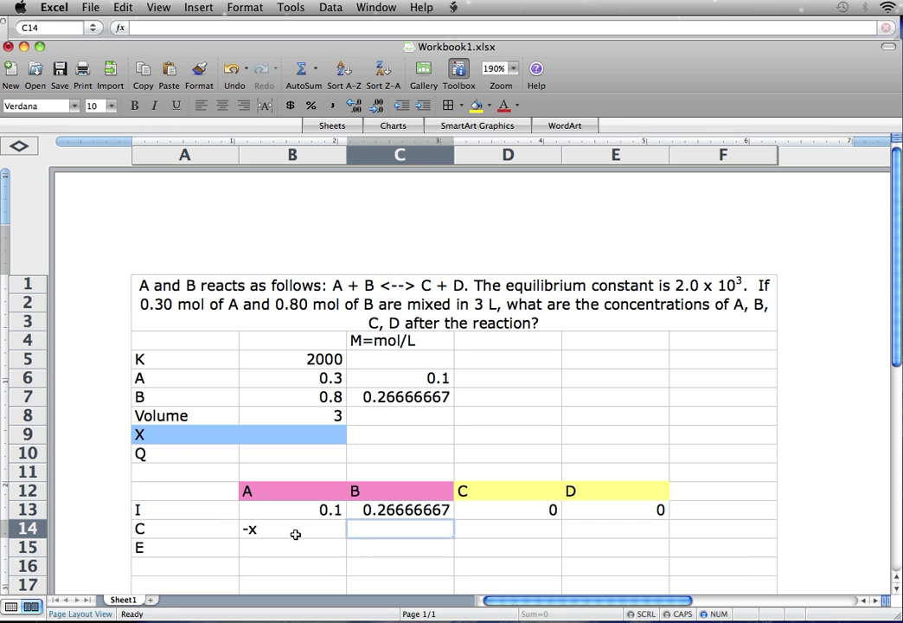
pyautogui.write("'-x")
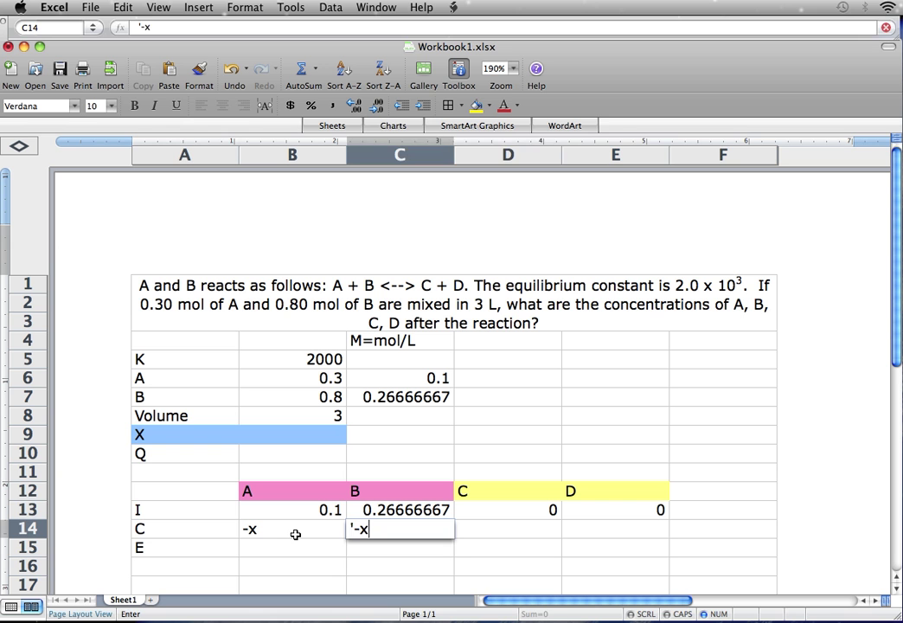
pyautogui.press('Tab')
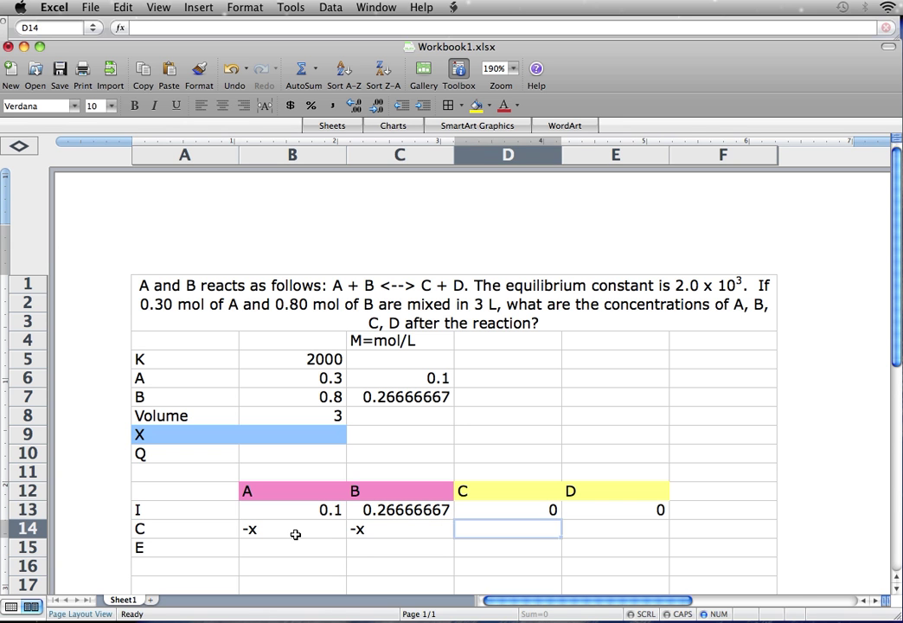
pyautogui.write("'x")
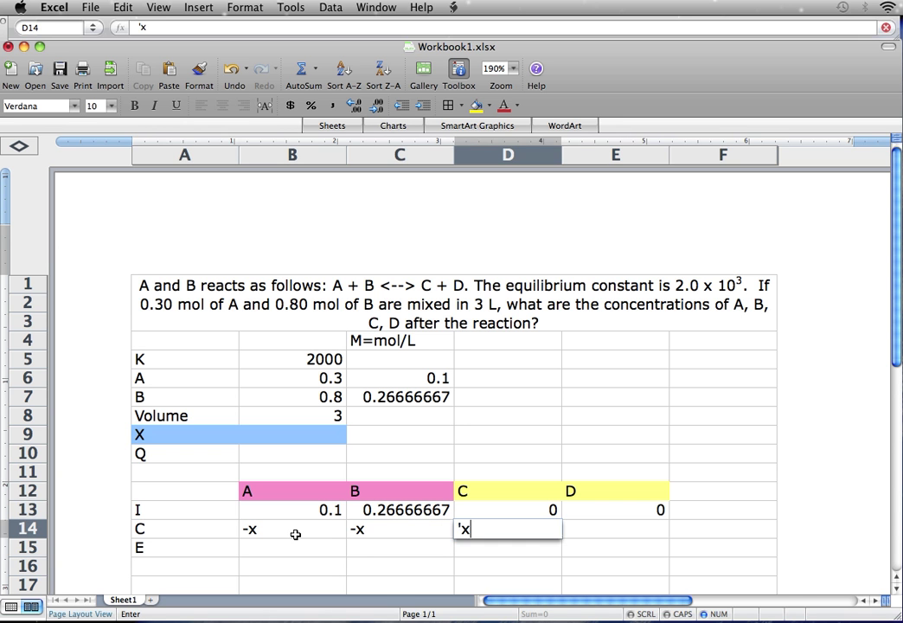
pyautogui.press('Tab')
pyautogui.write("'")
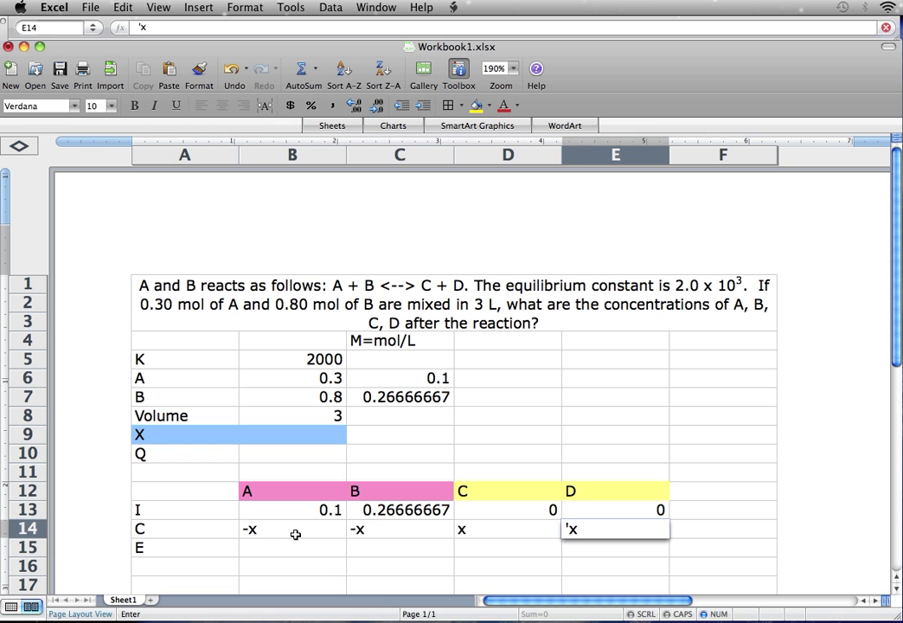
pyautogui.hotkey('shift', 'Tab')
pyautogui.press('Left')
pyautogui.press('Left')
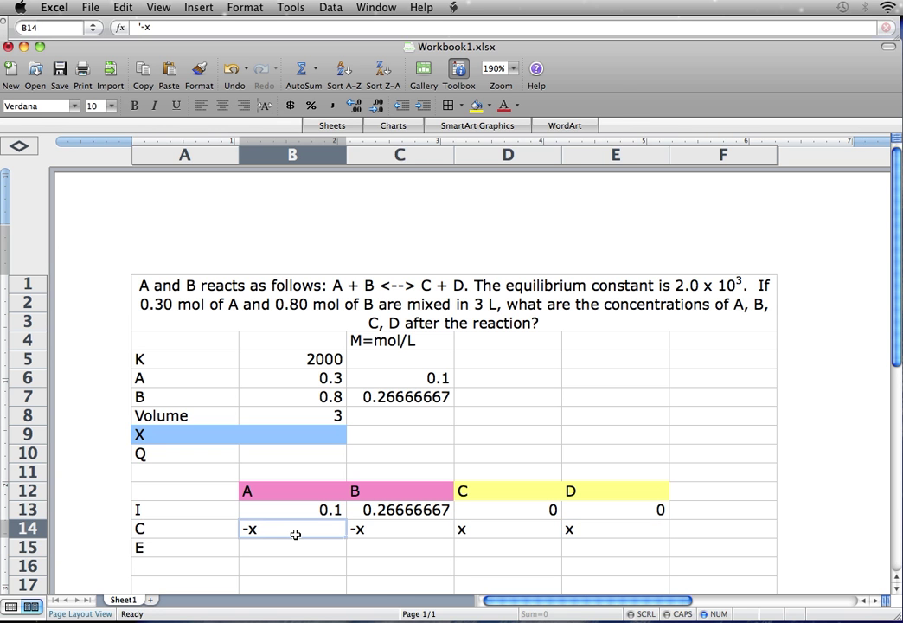
# Calculate the equilibrium concentration of A in B15 as its initial concentration minus X, =B13-B9.
pyautogui.press('Down')
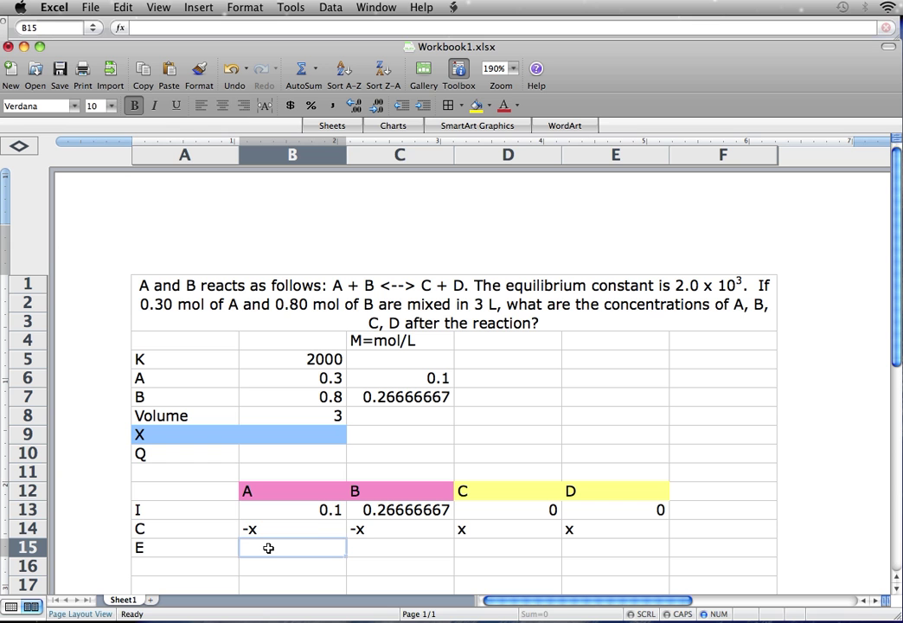
pyautogui.write('=')
pyautogui.click(281, 509)
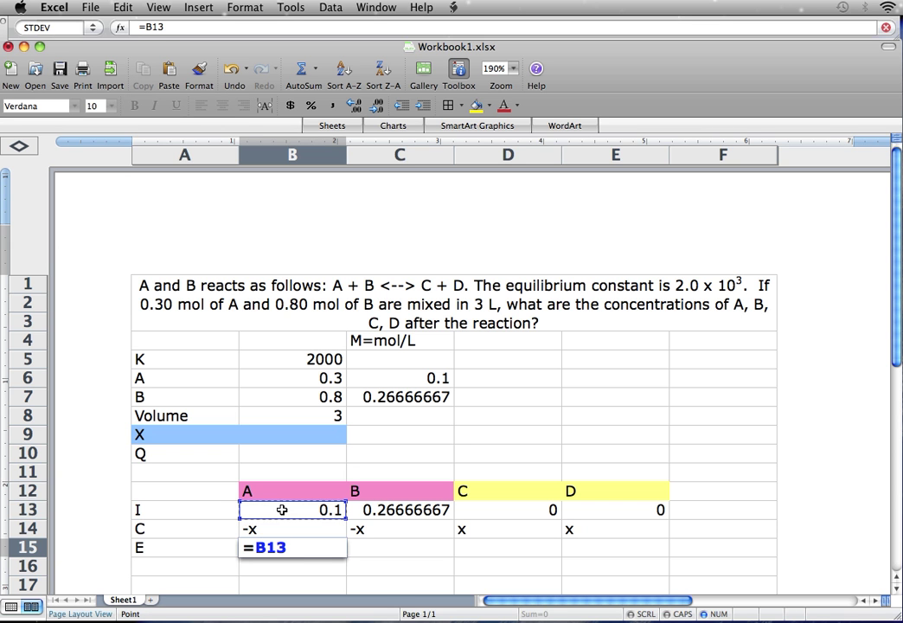
pyautogui.write('-')
pyautogui.click(283, 435)
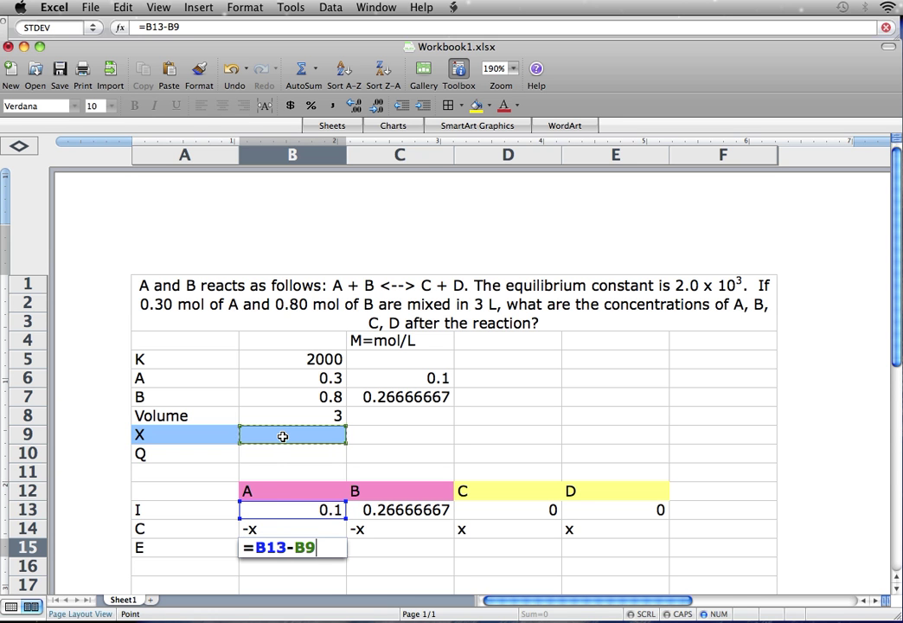
pyautogui.press('Return')
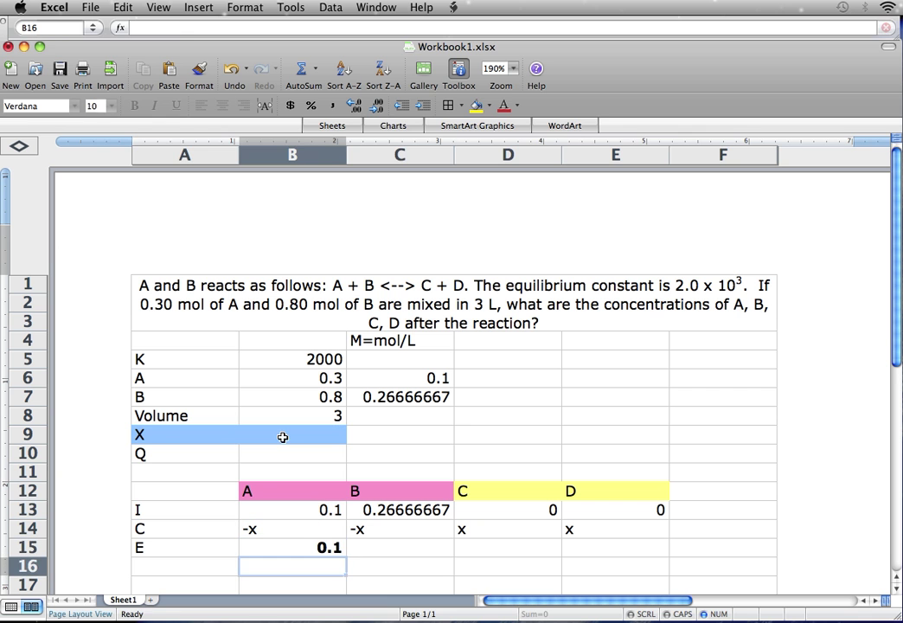
# Calculate the equilibrium concentration of B in C15 as its initial concentration minus X, =C13-B9.
pyautogui.click(386, 555)
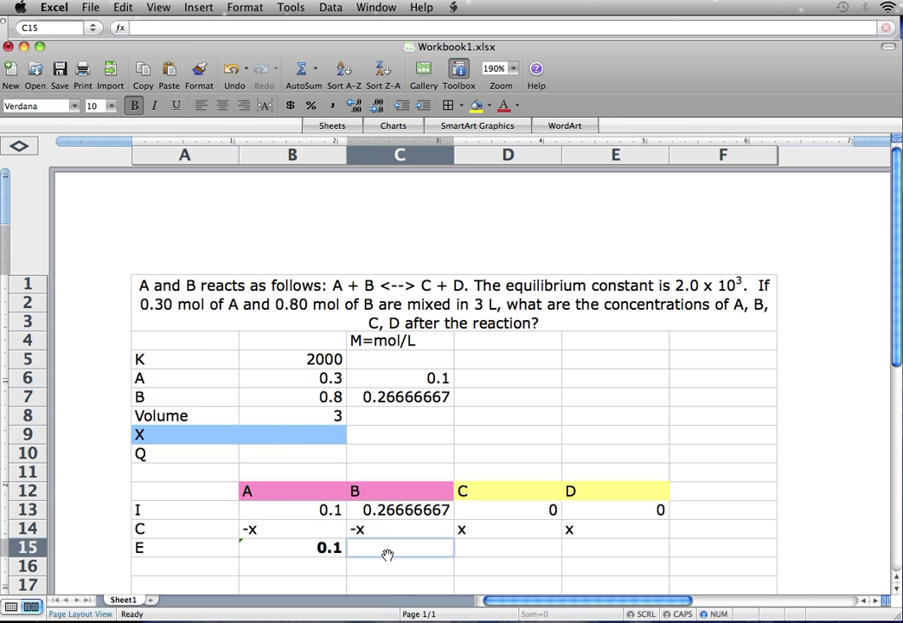
pyautogui.write('=')
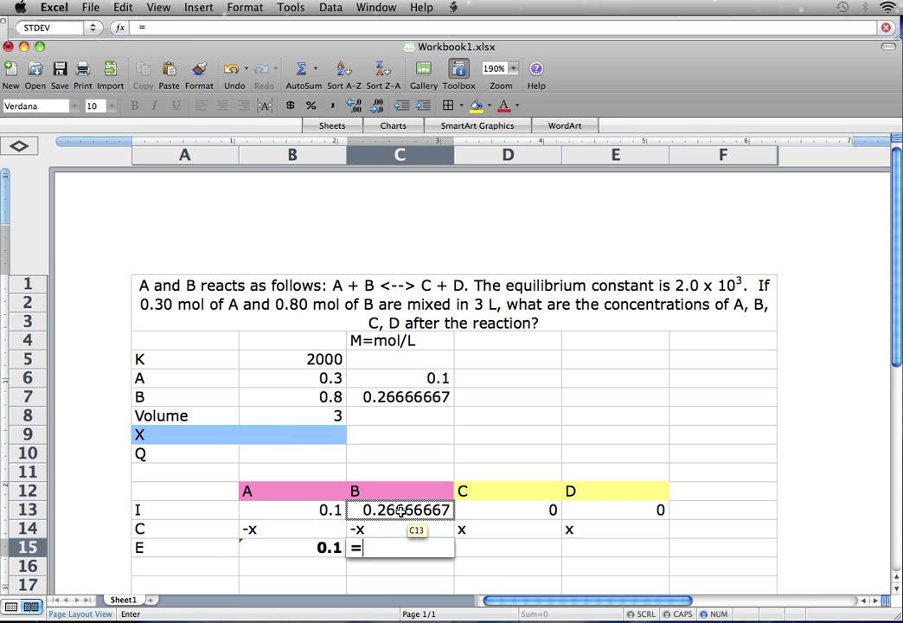
pyautogui.click(401, 510)
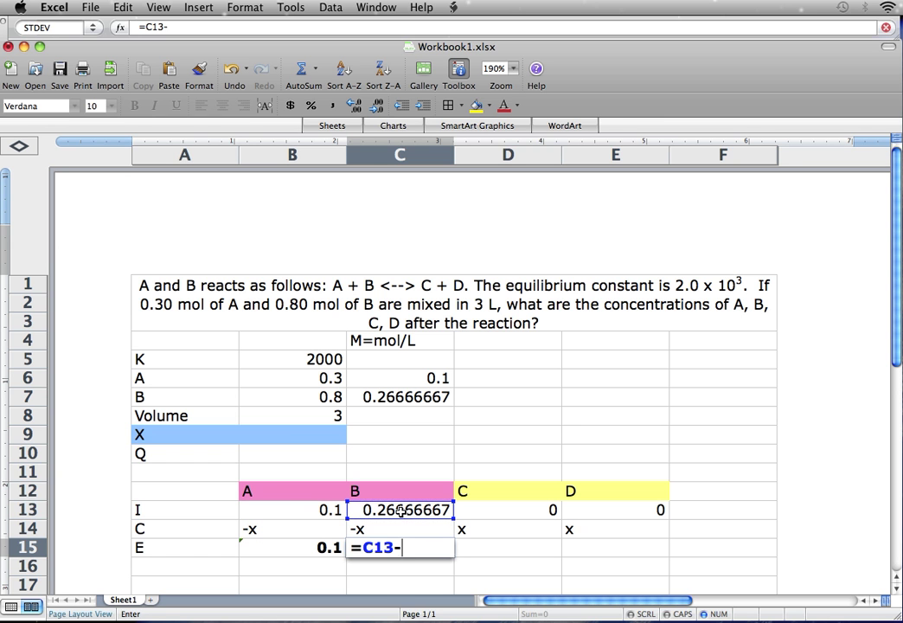
pyautogui.click(279, 437)
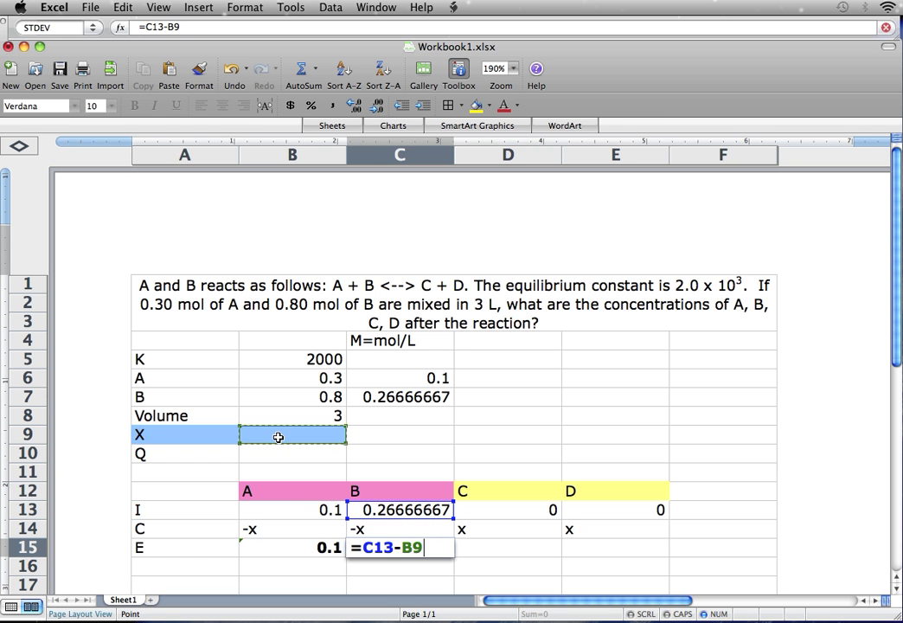
pyautogui.press('Return')
# Link the equilibrium concentrations of products C and D to X by entering =B9 in D15 and E15.
pyautogui.click(474, 548)
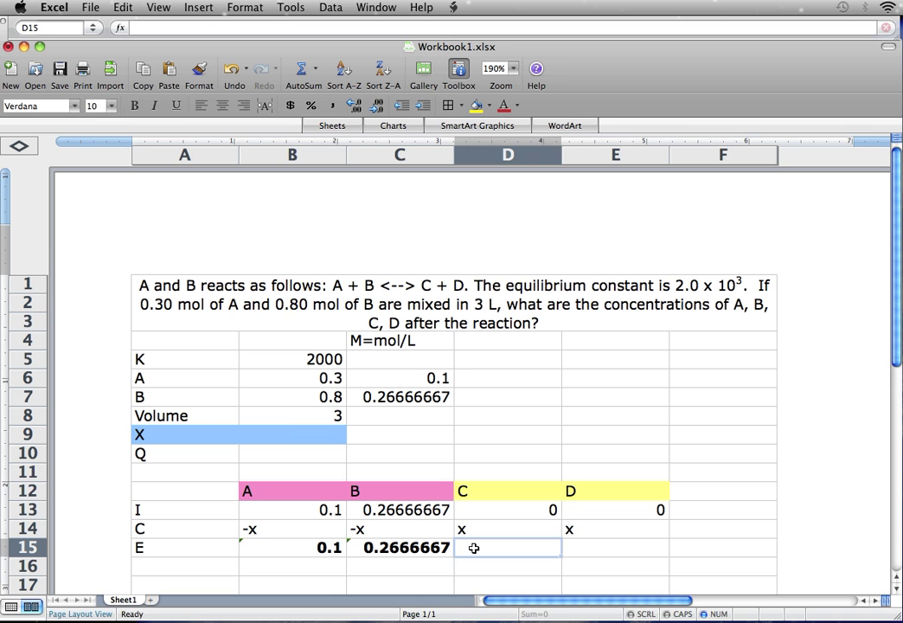
pyautogui.write('=')
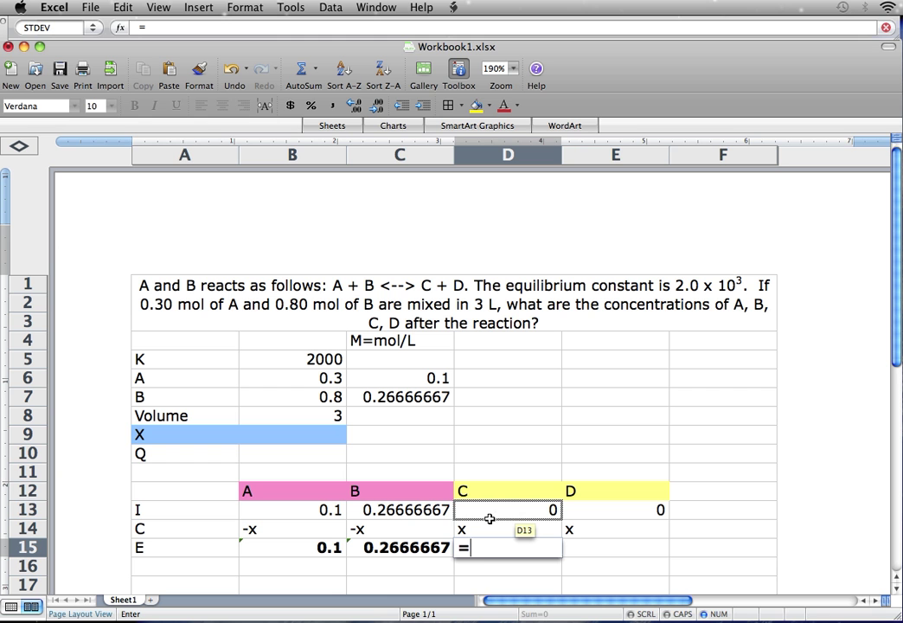
pyautogui.click(296, 437)
pyautogui.press('Return')
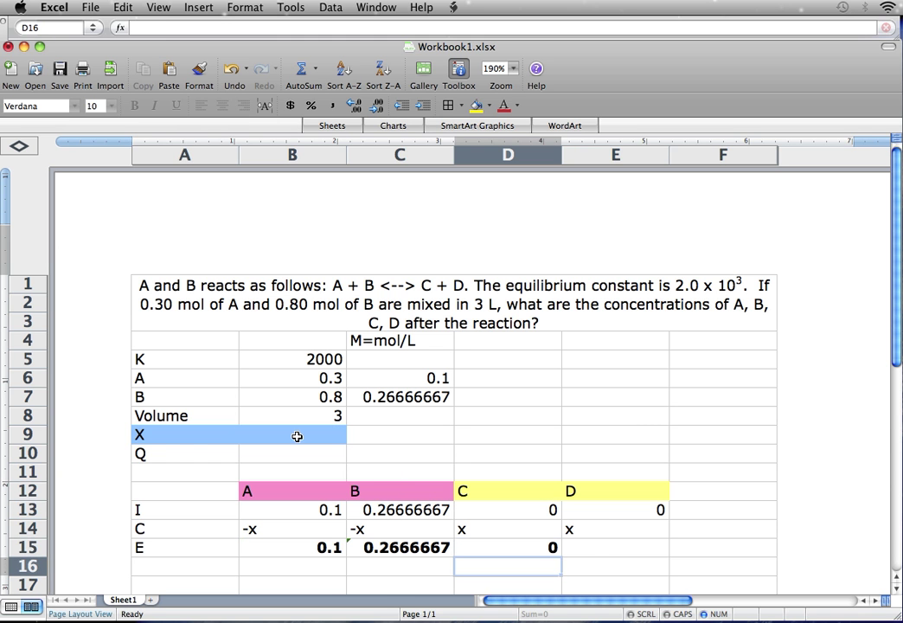
pyautogui.click(588, 553)
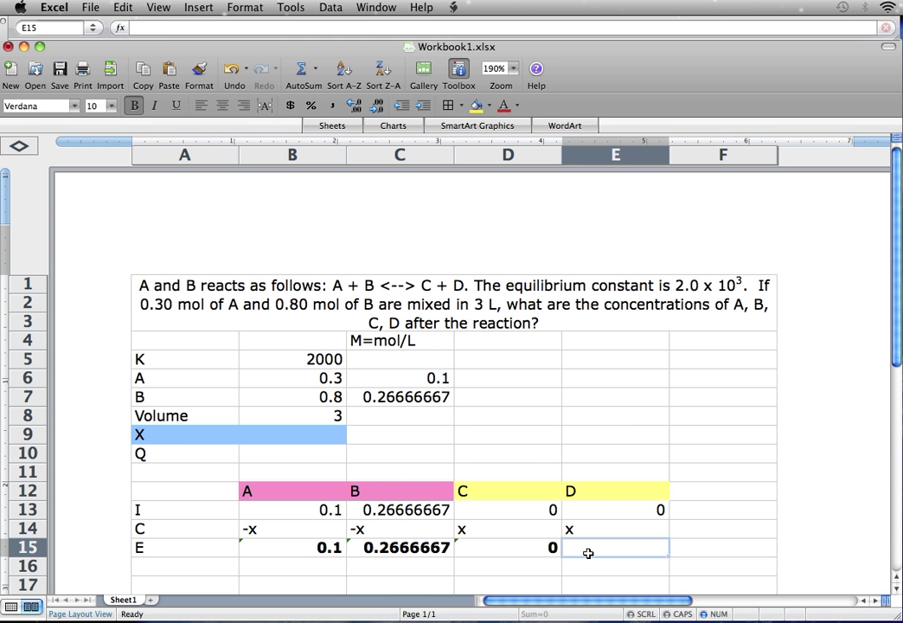
pyautogui.write('=')
pyautogui.click(278, 439)
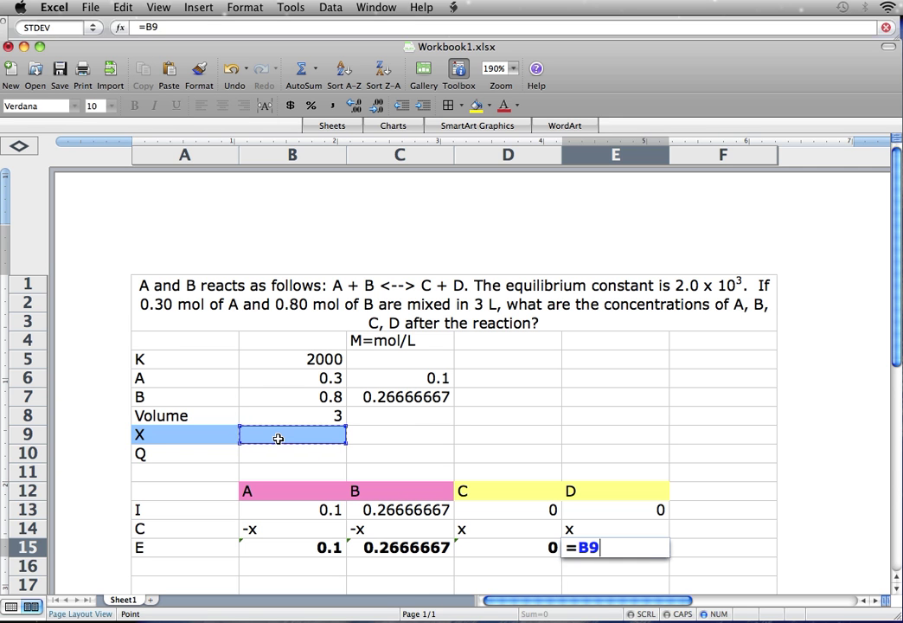
pyautogui.press('Return')
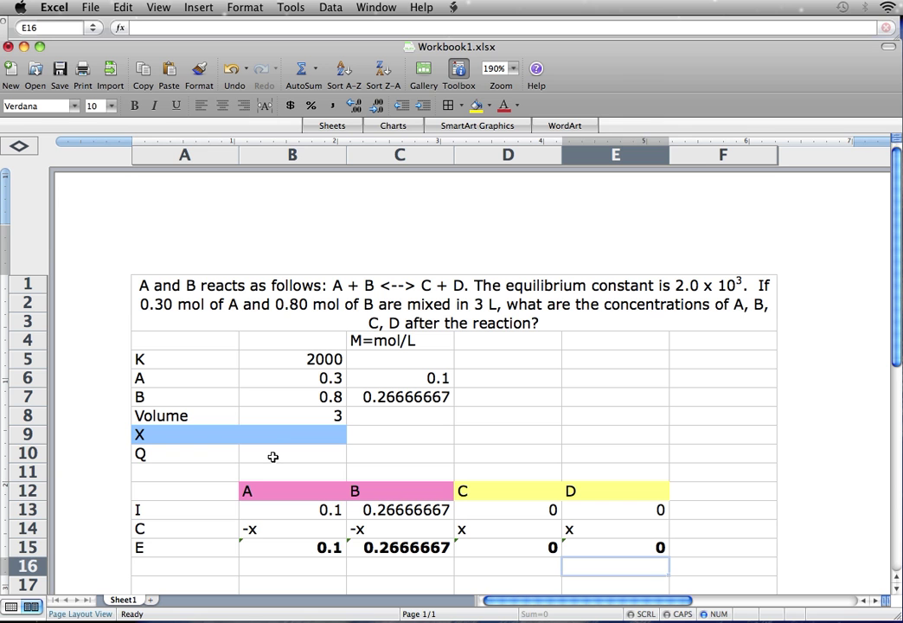
# Calculate the reaction quotient Q in B10 from the equilibrium row, products over reactants, with =(D15*E15)/(B15*C15).
pyautogui.click(269, 457)
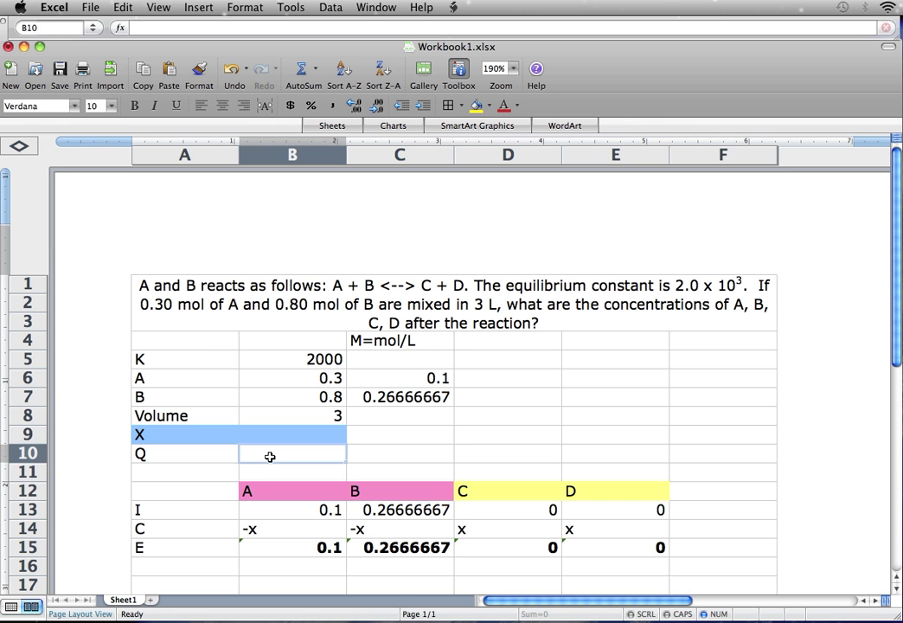
pyautogui.write('=')
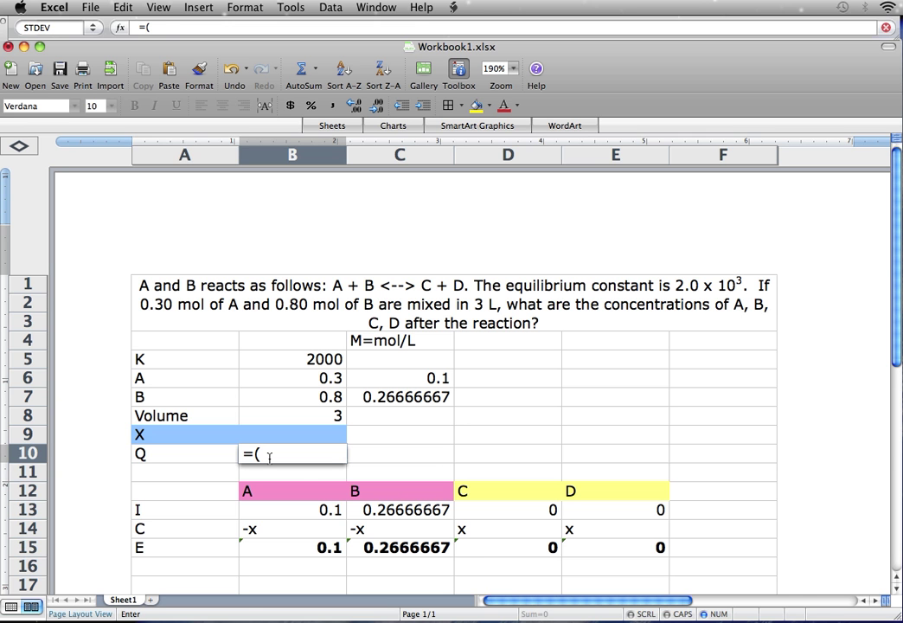
pyautogui.write('(')
pyautogui.click(488, 548)
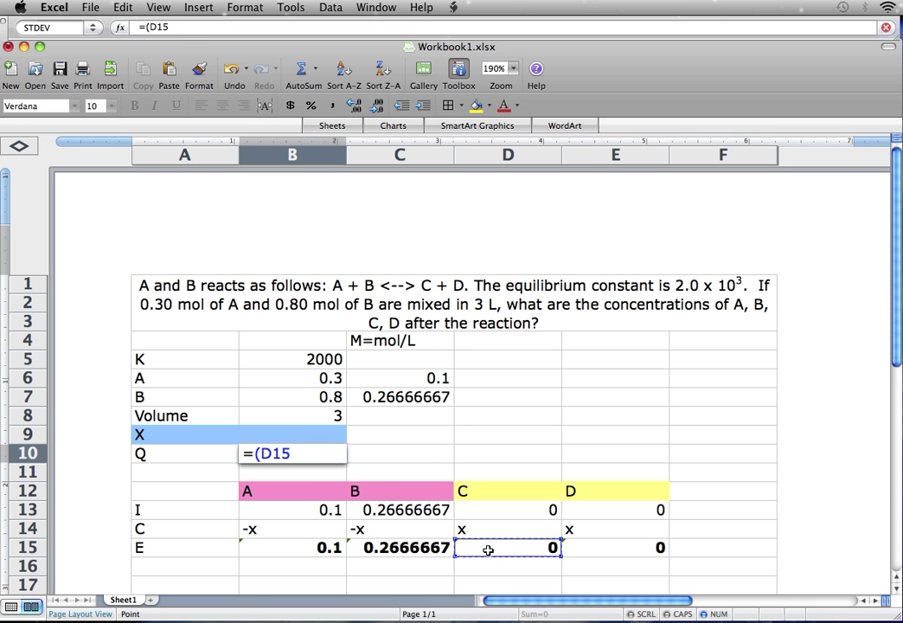
pyautogui.write('*')
pyautogui.click(589, 542)
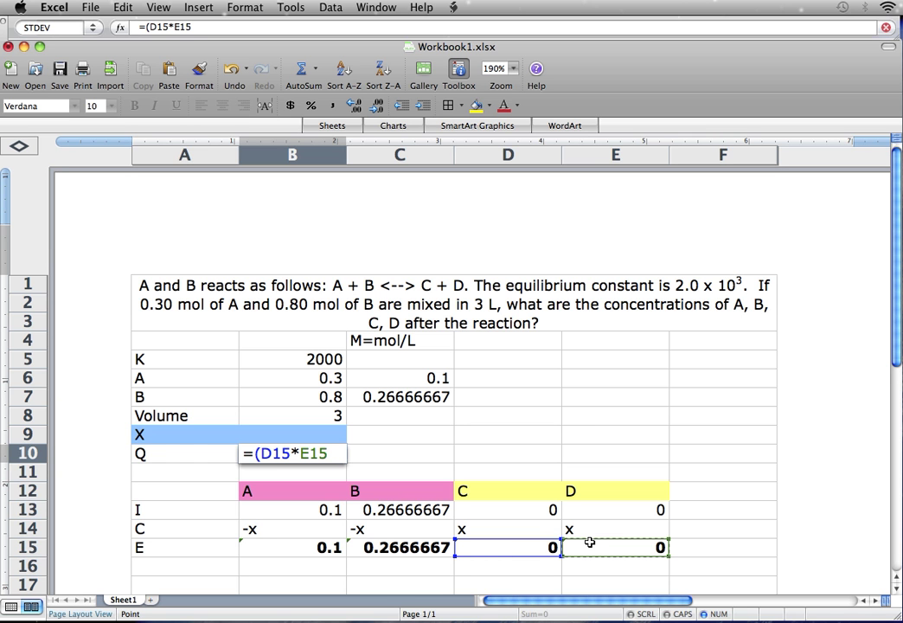
pyautogui.write(')/(')
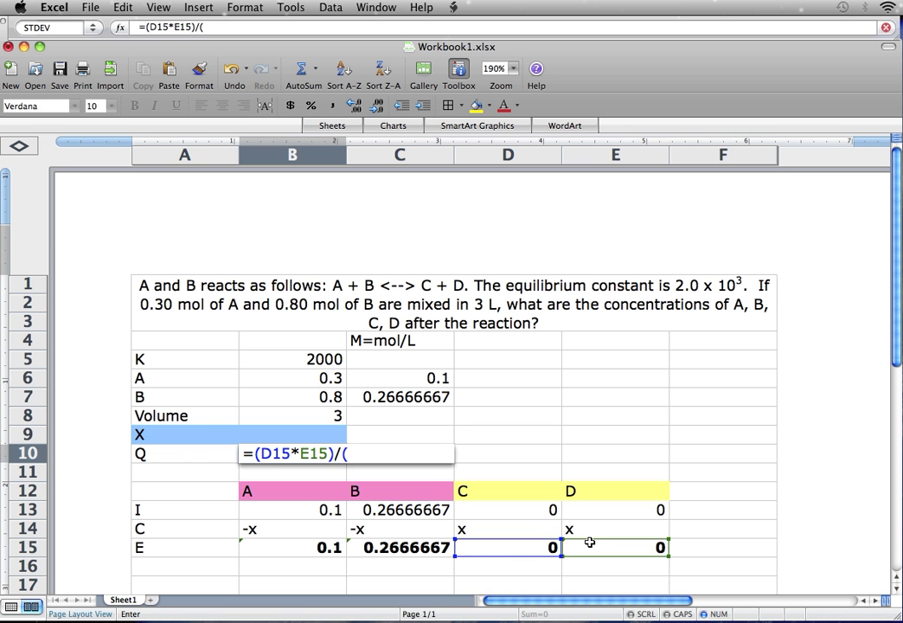
pyautogui.click(300, 554)
pyautogui.write('*')
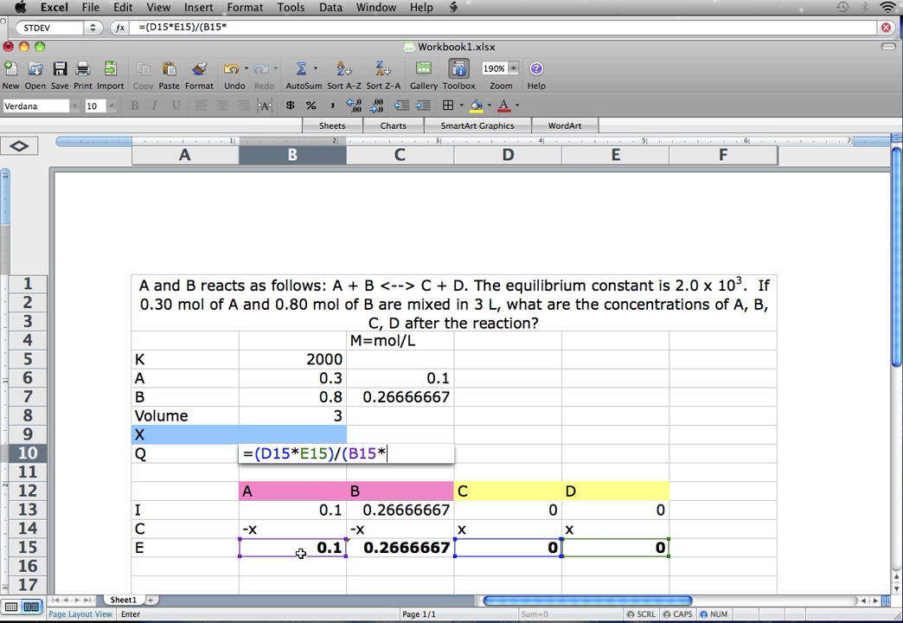
pyautogui.click(427, 546)
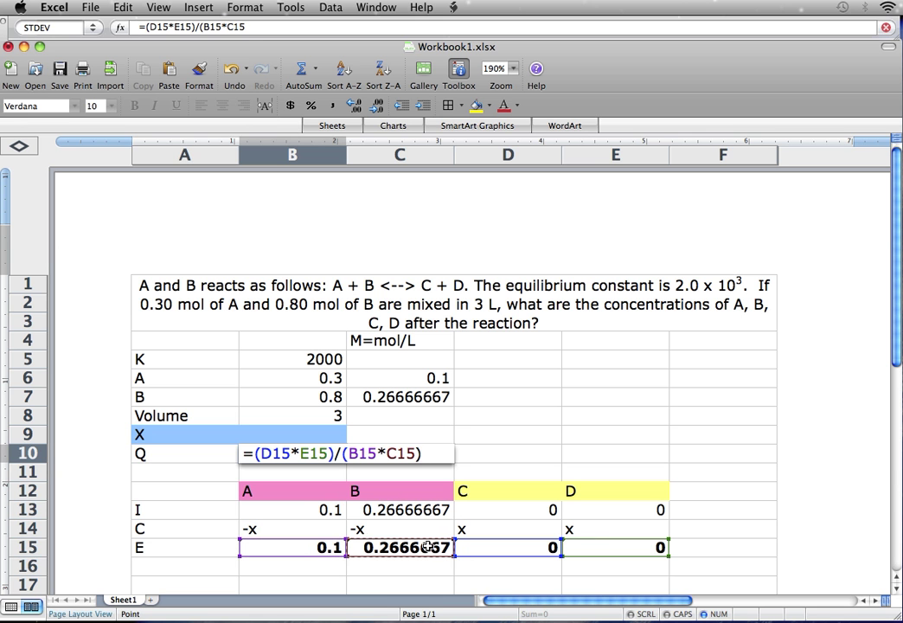
pyautogui.write(')')
pyautogui.press('Return')
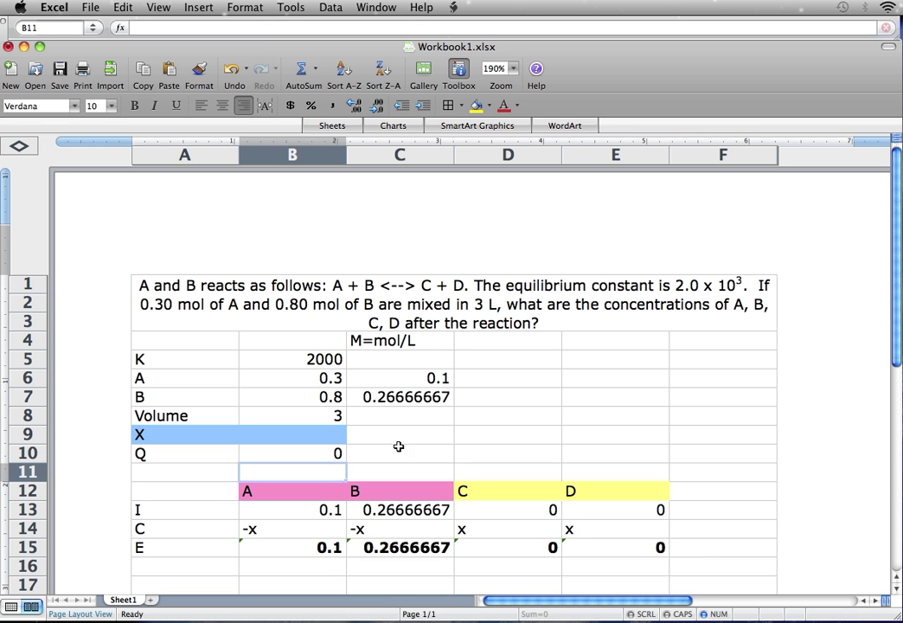
# Run Goal Seek to set Q in B10 to 2000 by changing X in B9, and keep the solution.
pyautogui.click(292, 10)
pyautogui.click(333, 200)
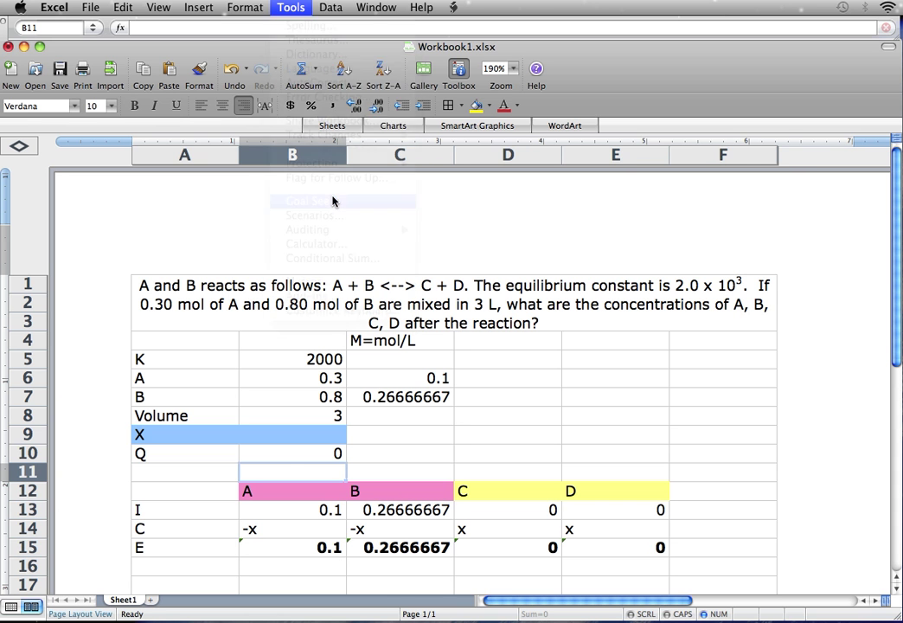
pyautogui.moveTo(761, 121); pyautogui.dragTo(665, 133)
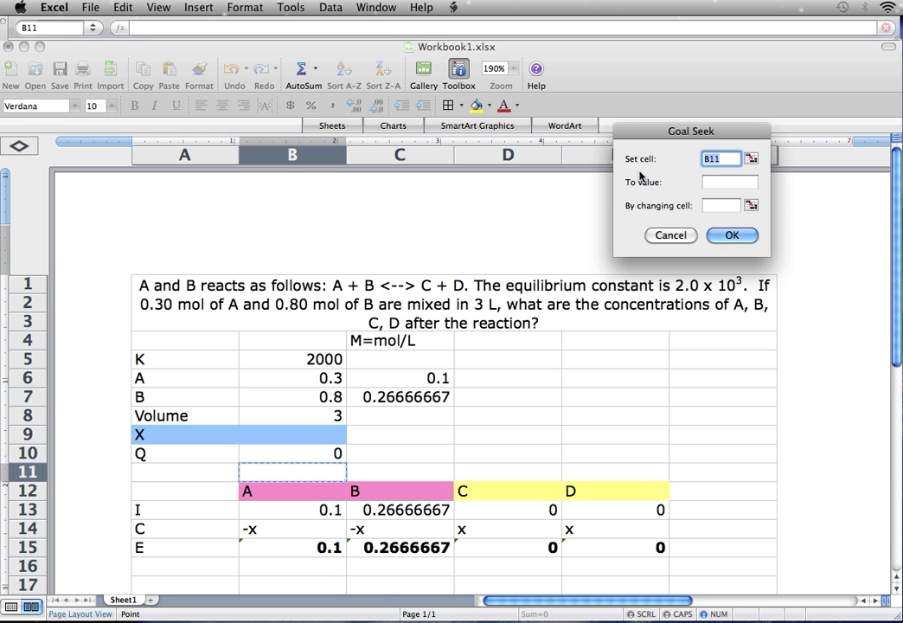
pyautogui.click(310, 440)
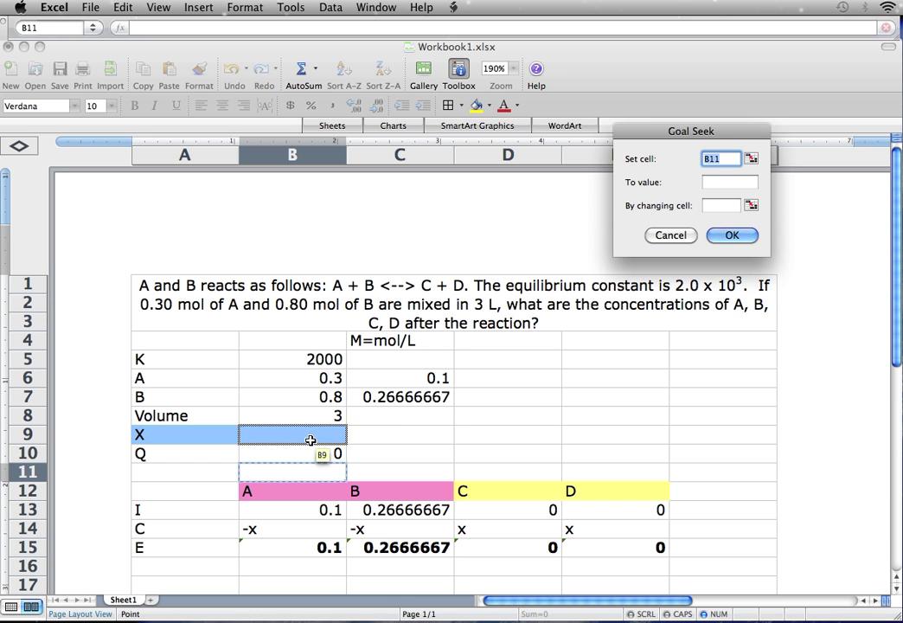
pyautogui.click(311, 452)
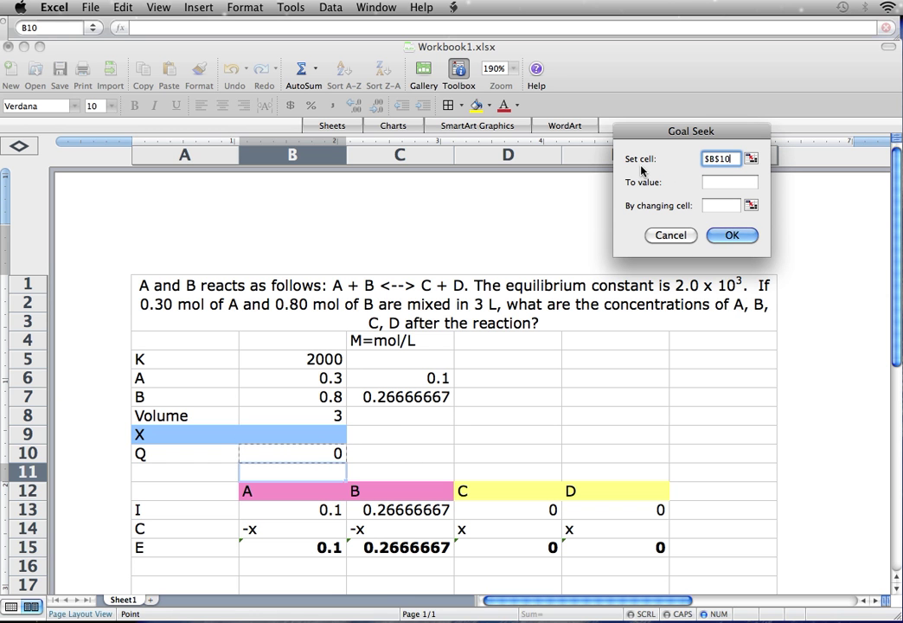
pyautogui.click(709, 182)
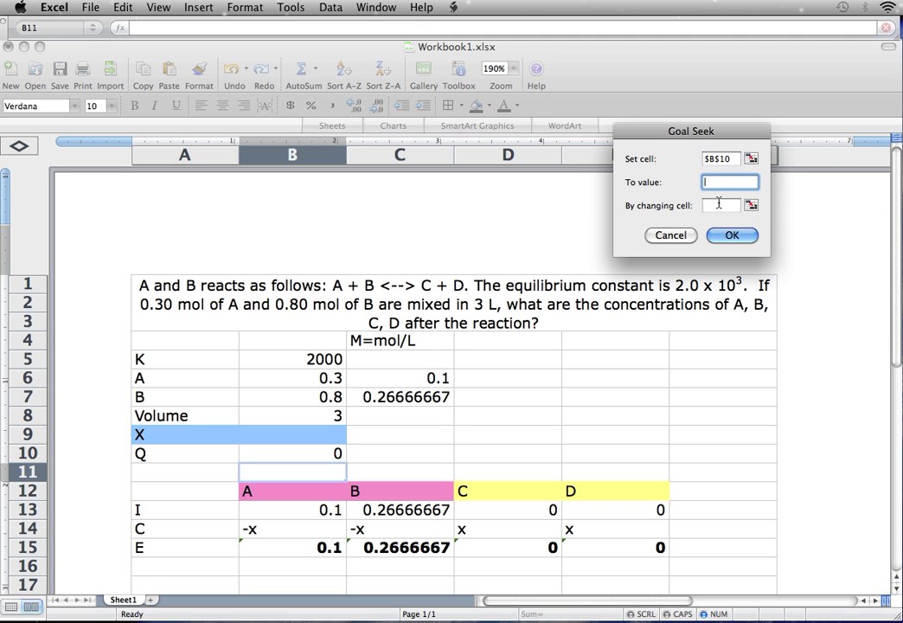
pyautogui.write('2000')
pyautogui.click(711, 205)
pyautogui.click(304, 434)
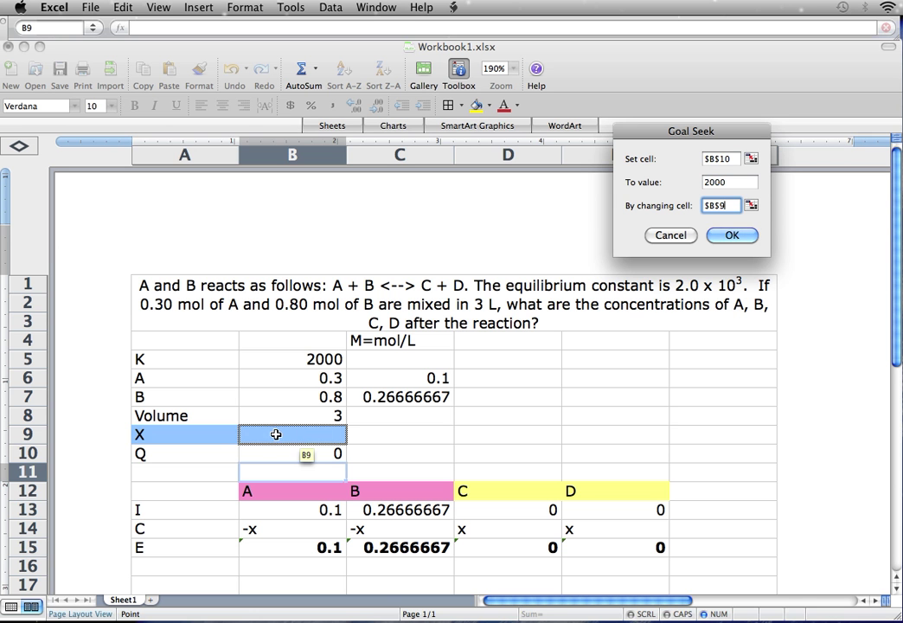
pyautogui.click(730, 235)
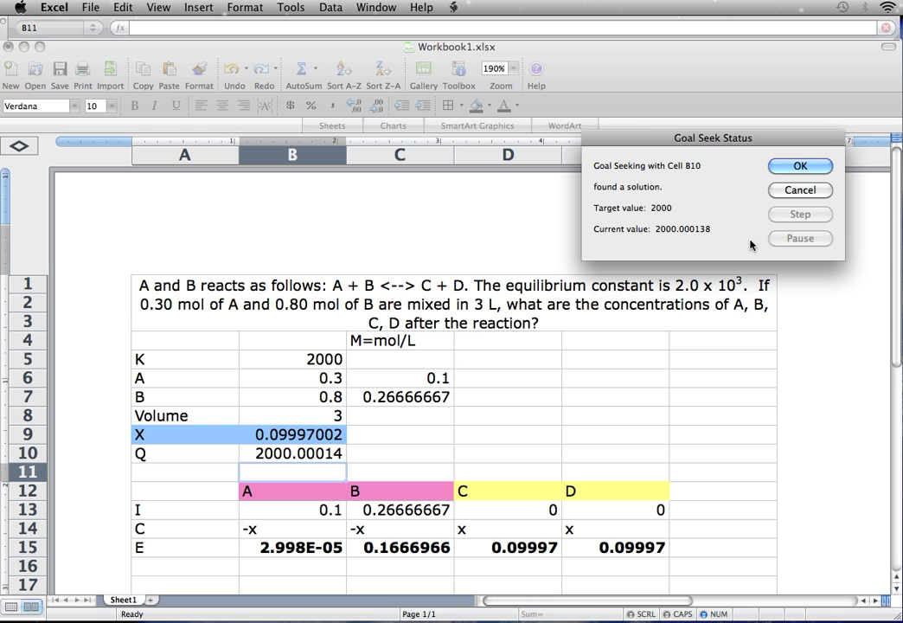
pyautogui.click(799, 168)
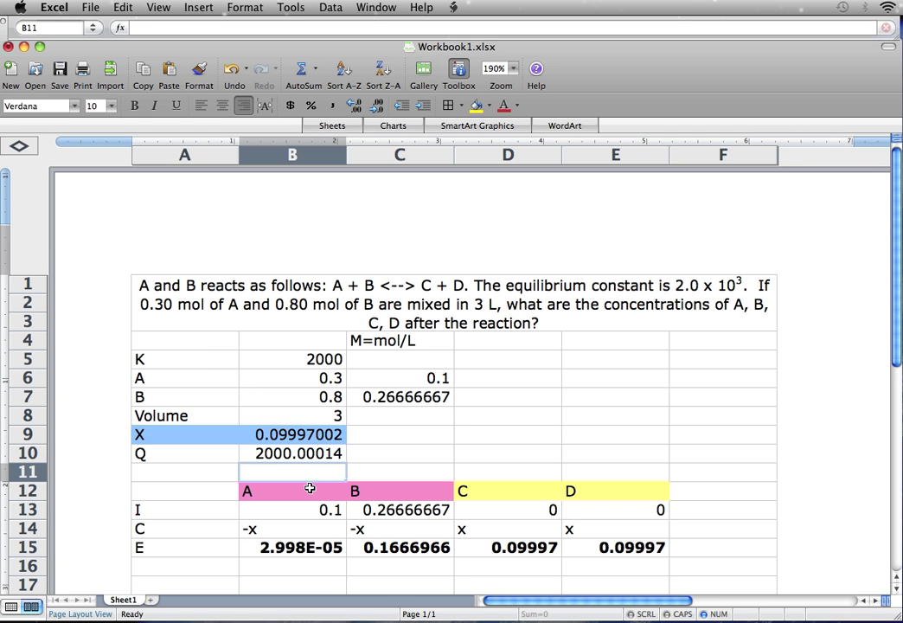
# Enter the rounded equilibrium concentration of A as the text 3.0E-5 in B16, below the E row.
pyautogui.click(261, 562)
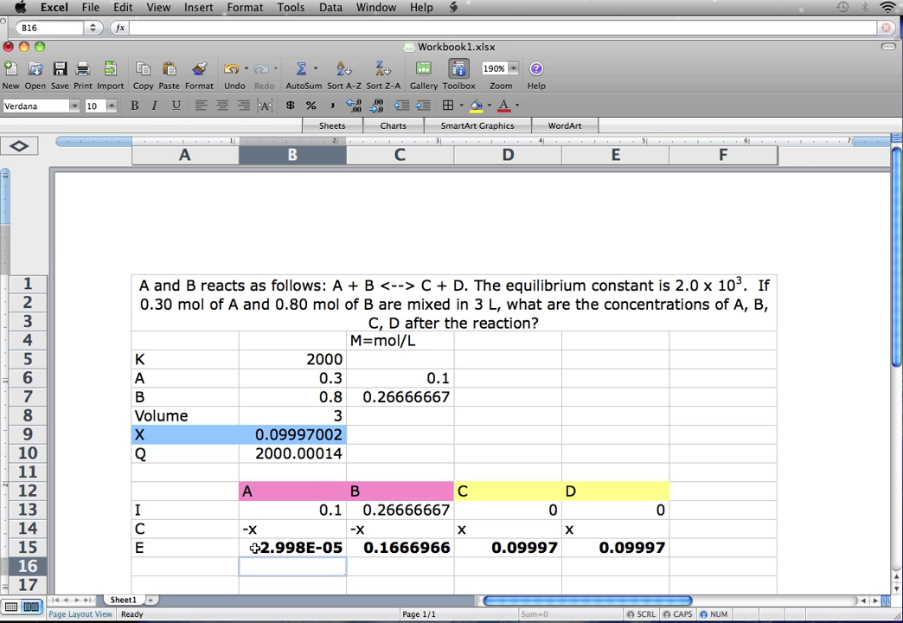
pyautogui.moveTo(255, 548); pyautogui.dragTo(616, 547)
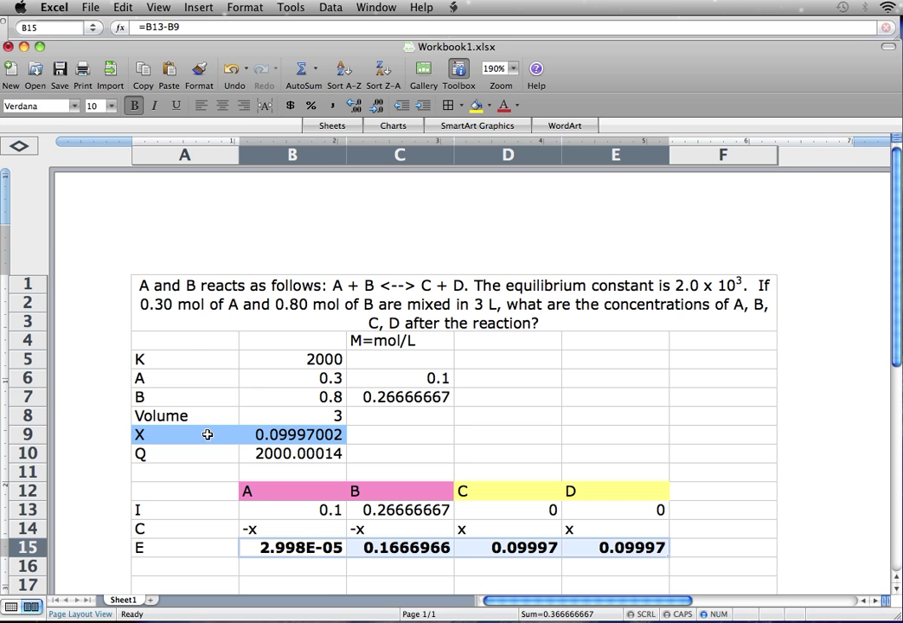
pyautogui.click(269, 565)
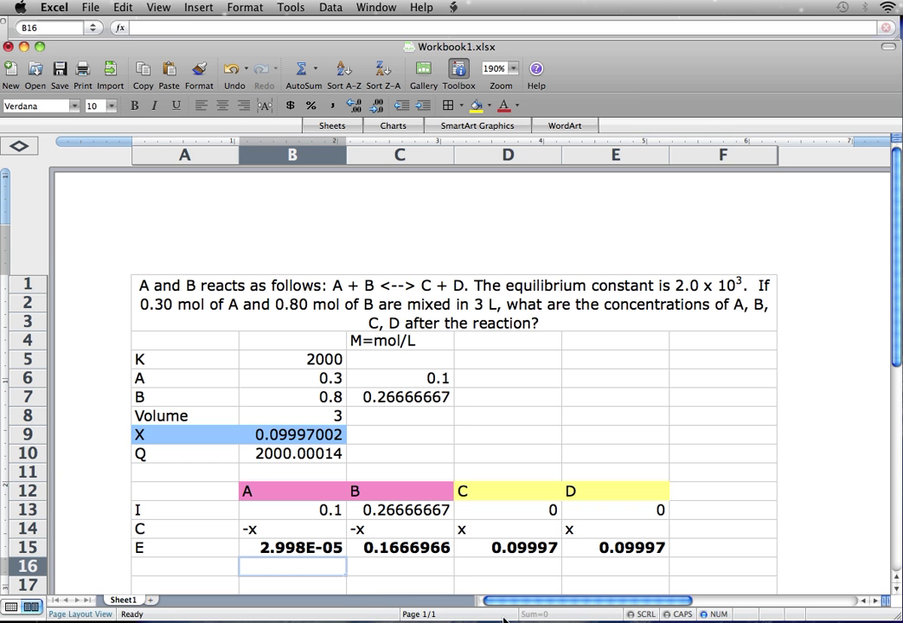
pyautogui.write("'")
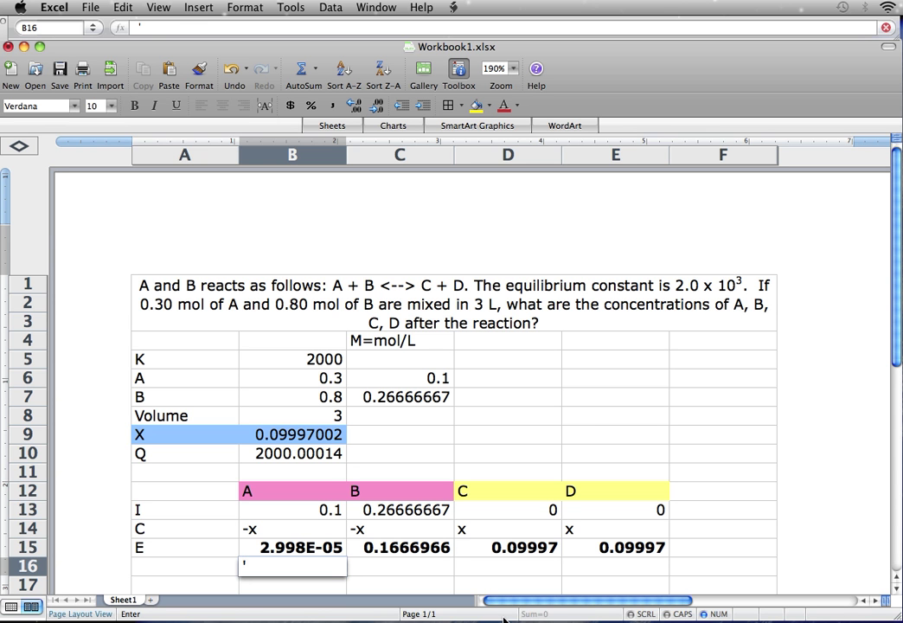
pyautogui.write('3.0E-5')
pyautogui.press('Tab')
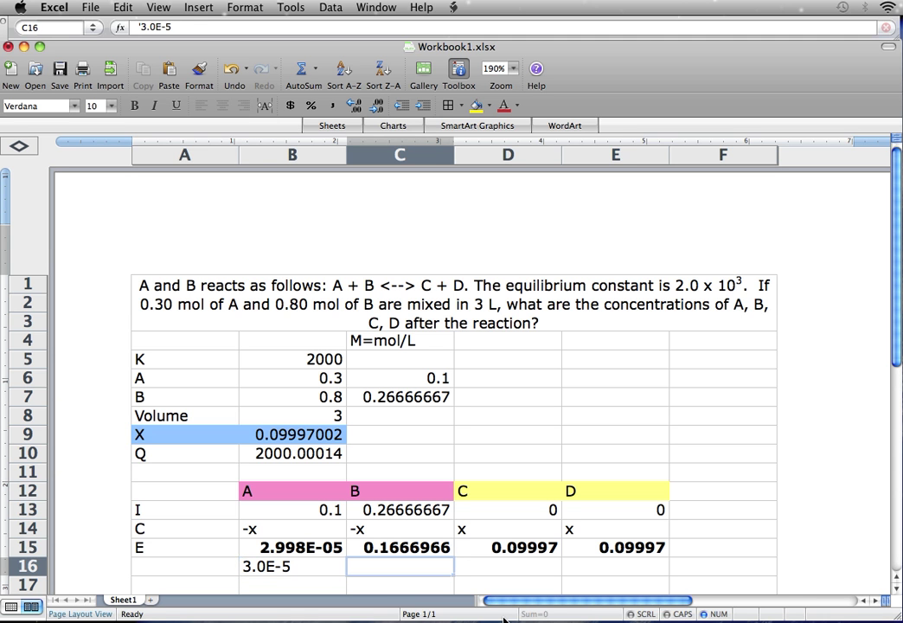
# Enter the rounded equilibrium concentration of B as the text .17 in C16.
pyautogui.write("'")
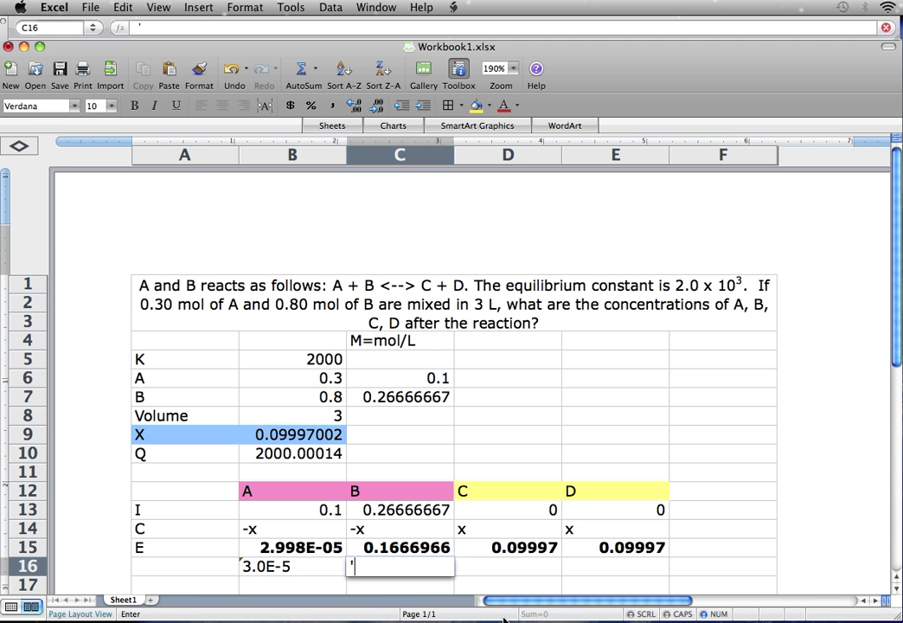
pyautogui.write('.17')
pyautogui.press('Tab')
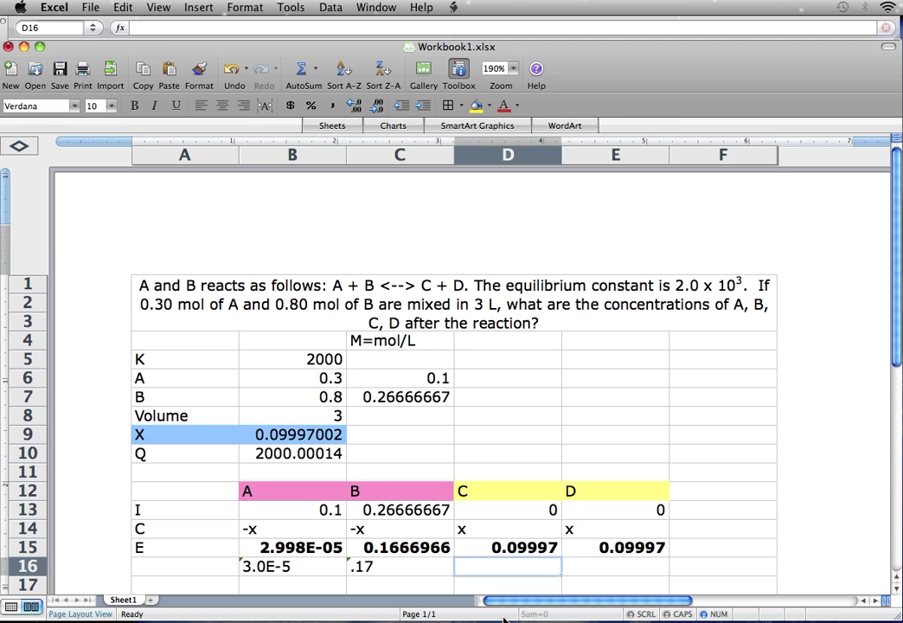
pyautogui.write('.1')
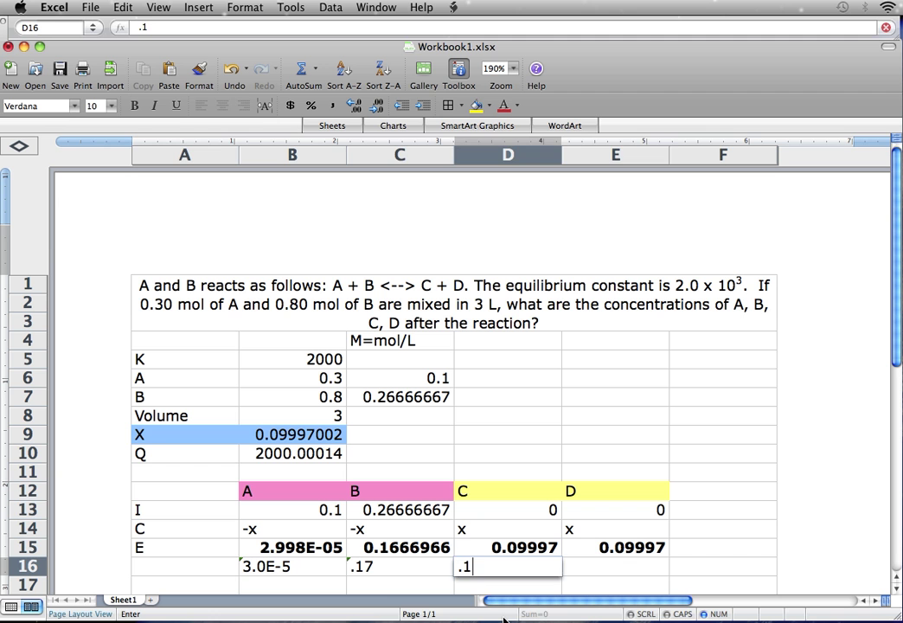
pyautogui.write('0')
pyautogui.press('Tab')
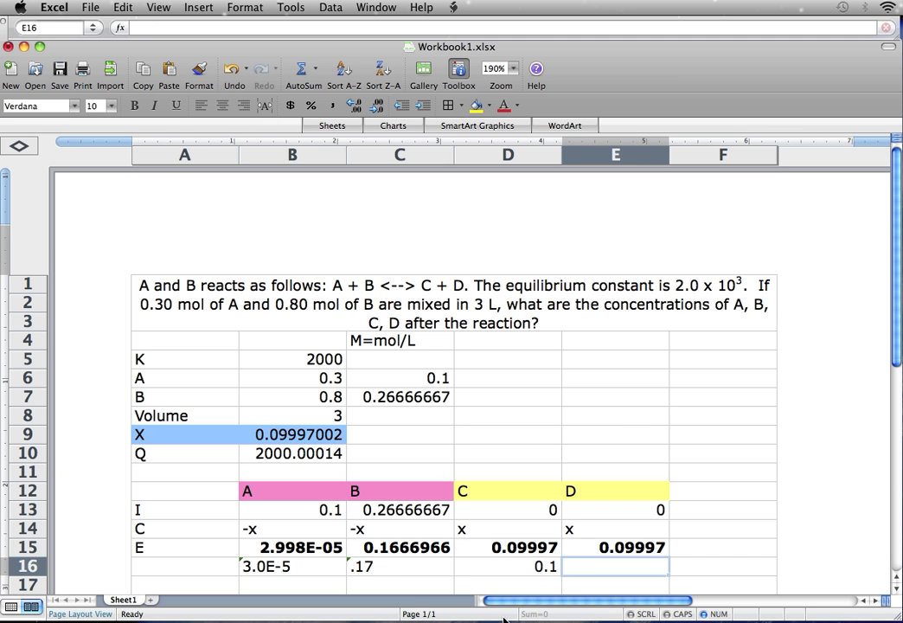
# Enter the rounded equilibrium concentrations of C and D as the text .10 in D16 and E16, keeping the trailing zero.
pyautogui.press('Left')
pyautogui.write("'")
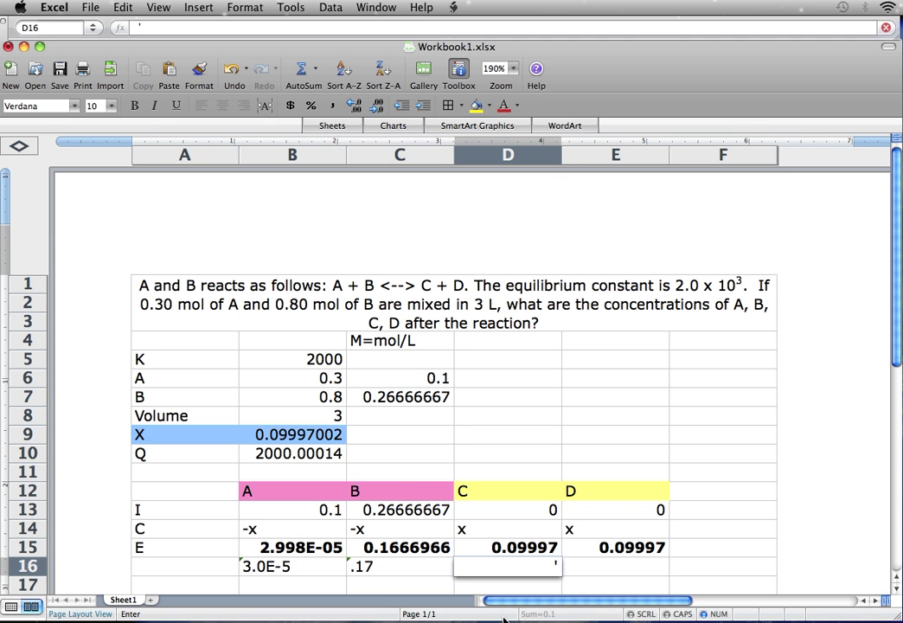
pyautogui.write('1')
pyautogui.press('BackSpace')
pyautogui.write('.10')
pyautogui.press('Tab')
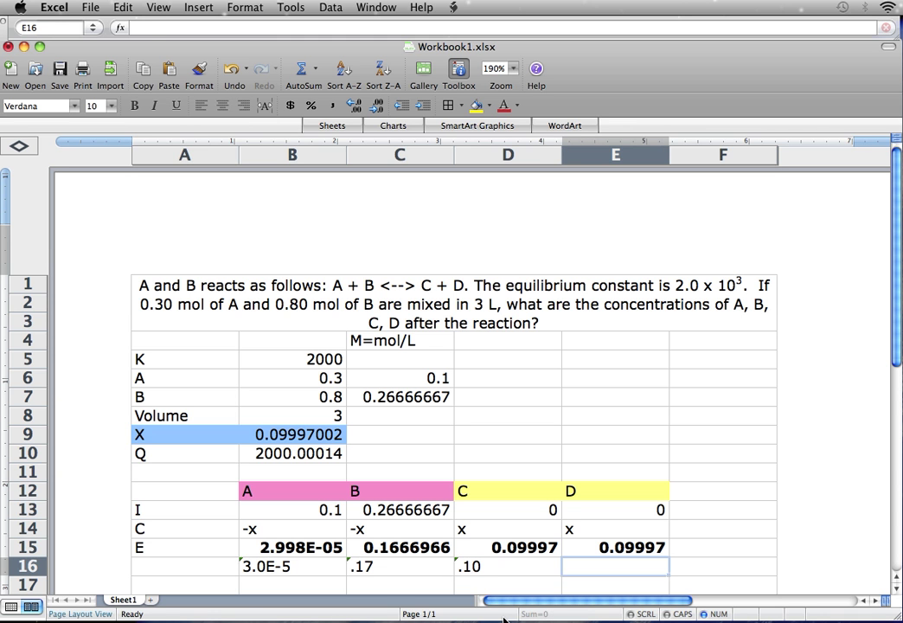
pyautogui.write("'")
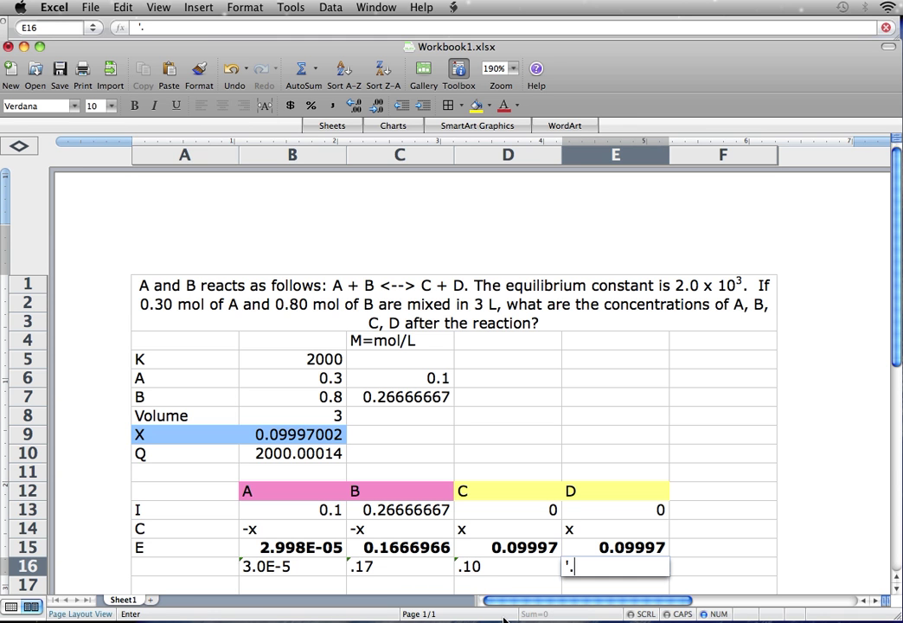
pyautogui.write('.10')
pyautogui.press('Return')
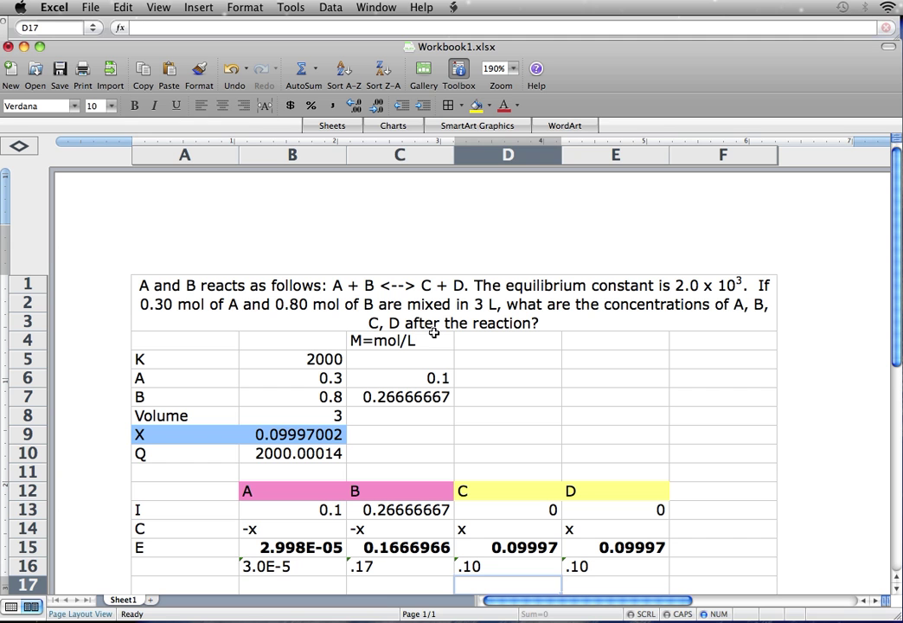
# Make the rounded concentrations in B16 through E16 bold.
pyautogui.moveTo(268, 566); pyautogui.dragTo(581, 566)
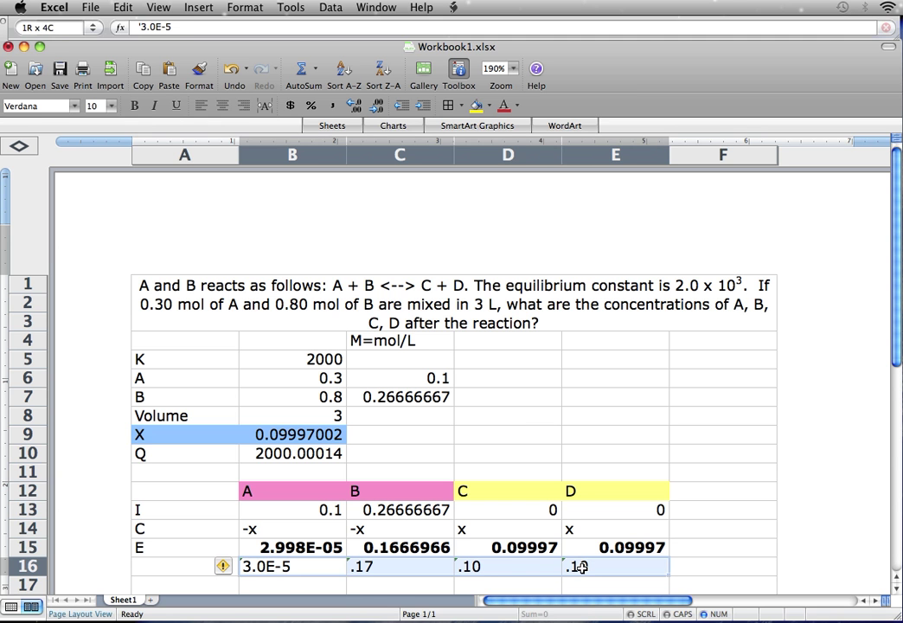
pyautogui.click(135, 107)
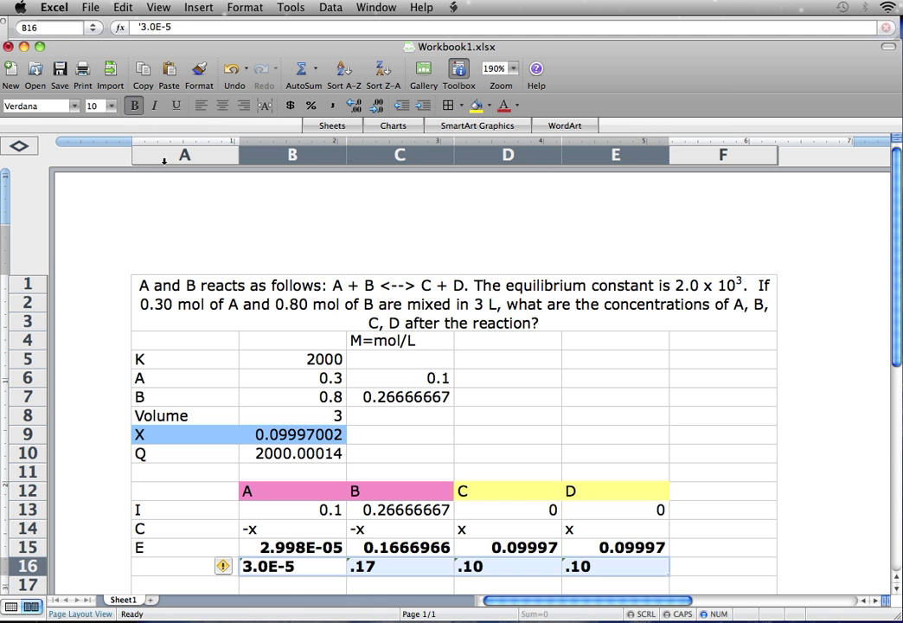
pyautogui.click(292, 582)
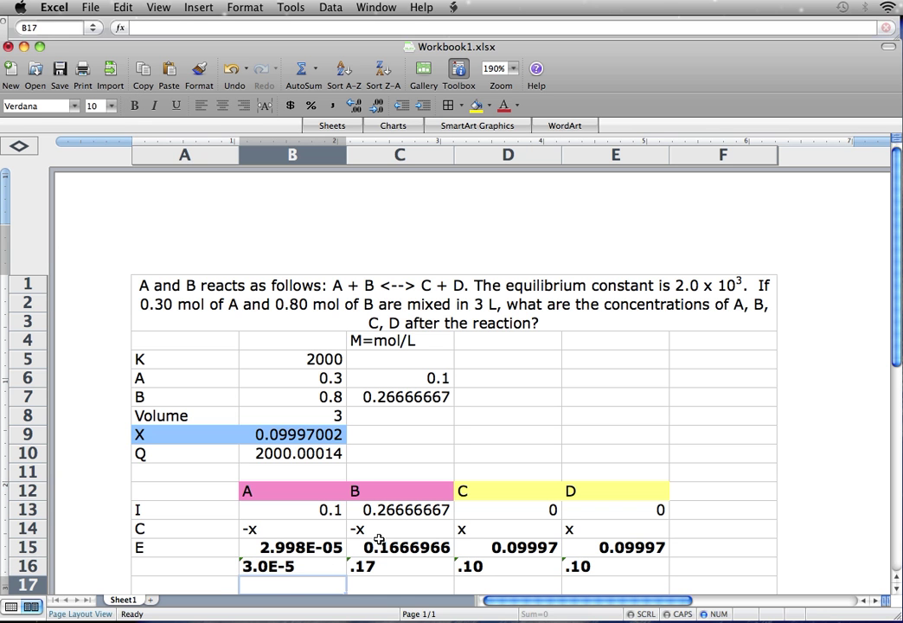